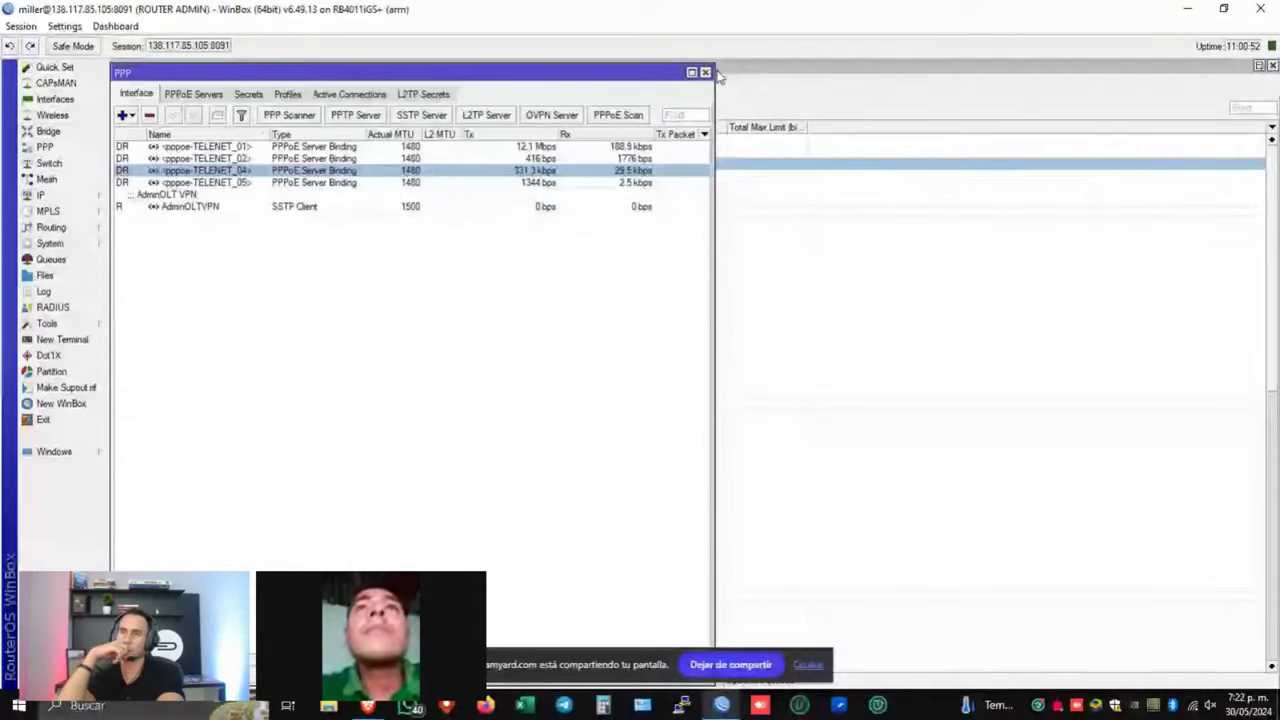
- Close the PPP window and add the Upload Avg. Rate column to the simple queues list
click(705, 72)
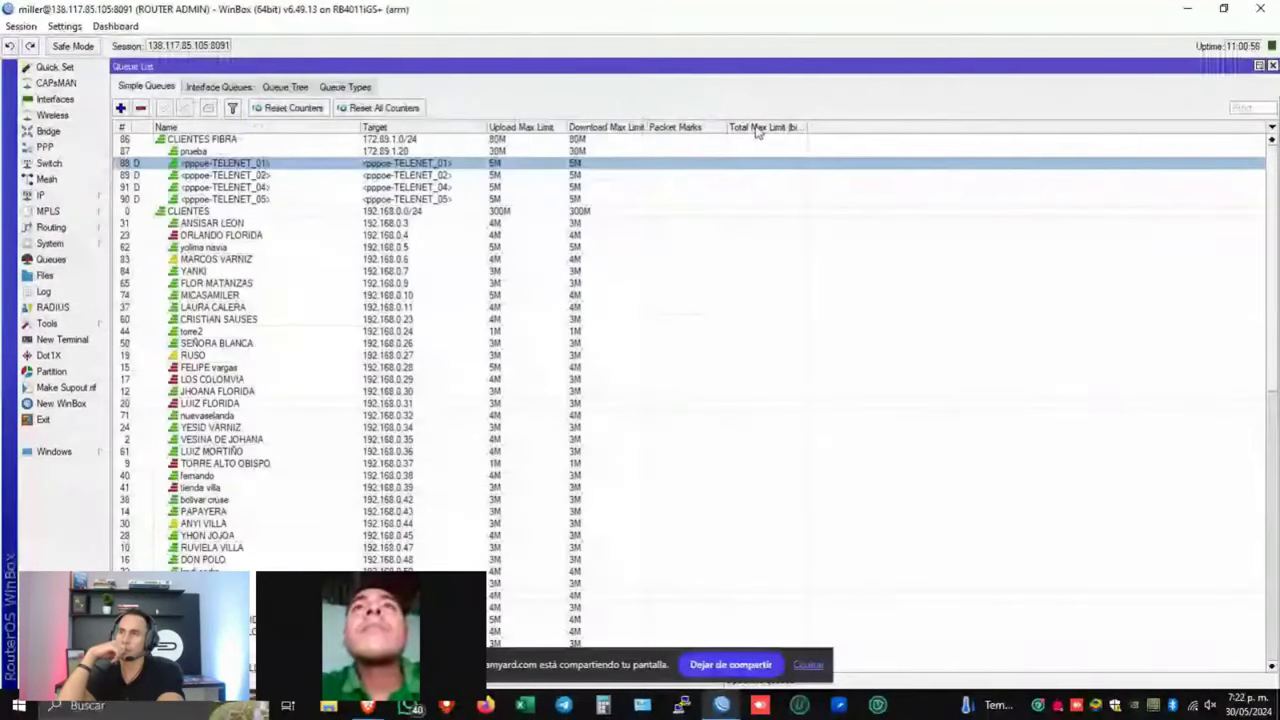
drag(818, 128, 800, 128)
click(800, 139)
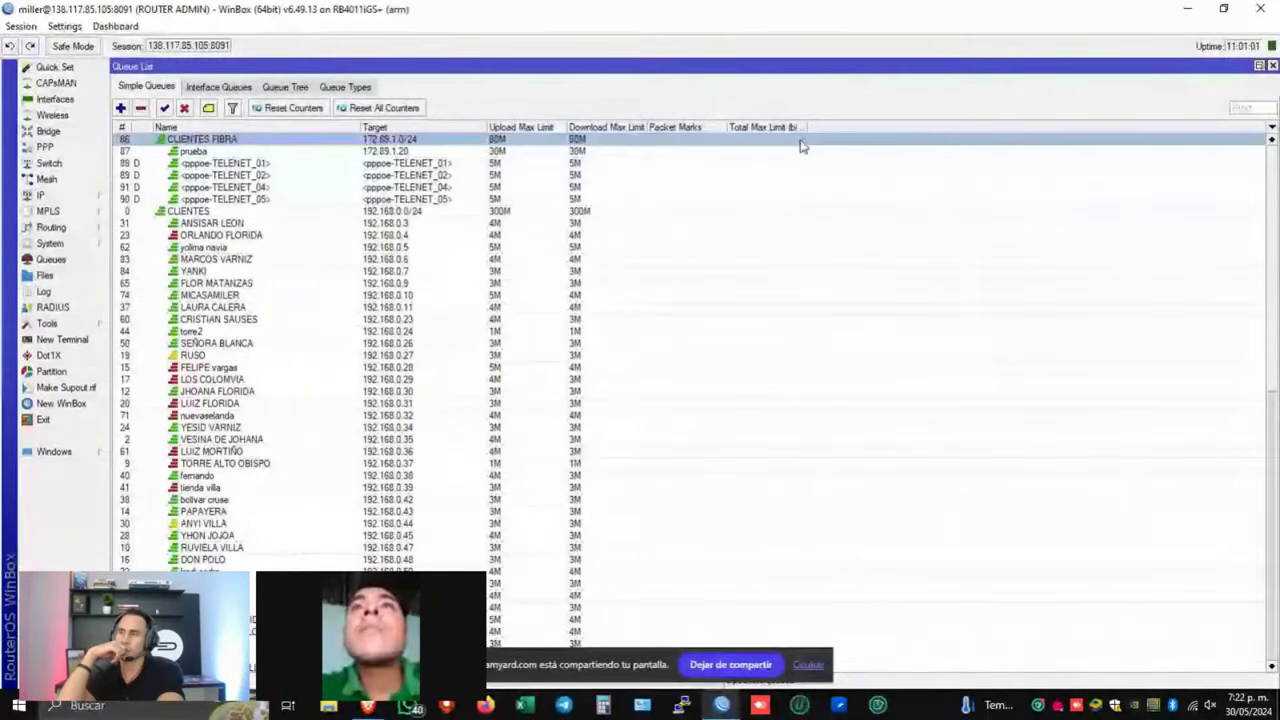
right_click(797, 162)
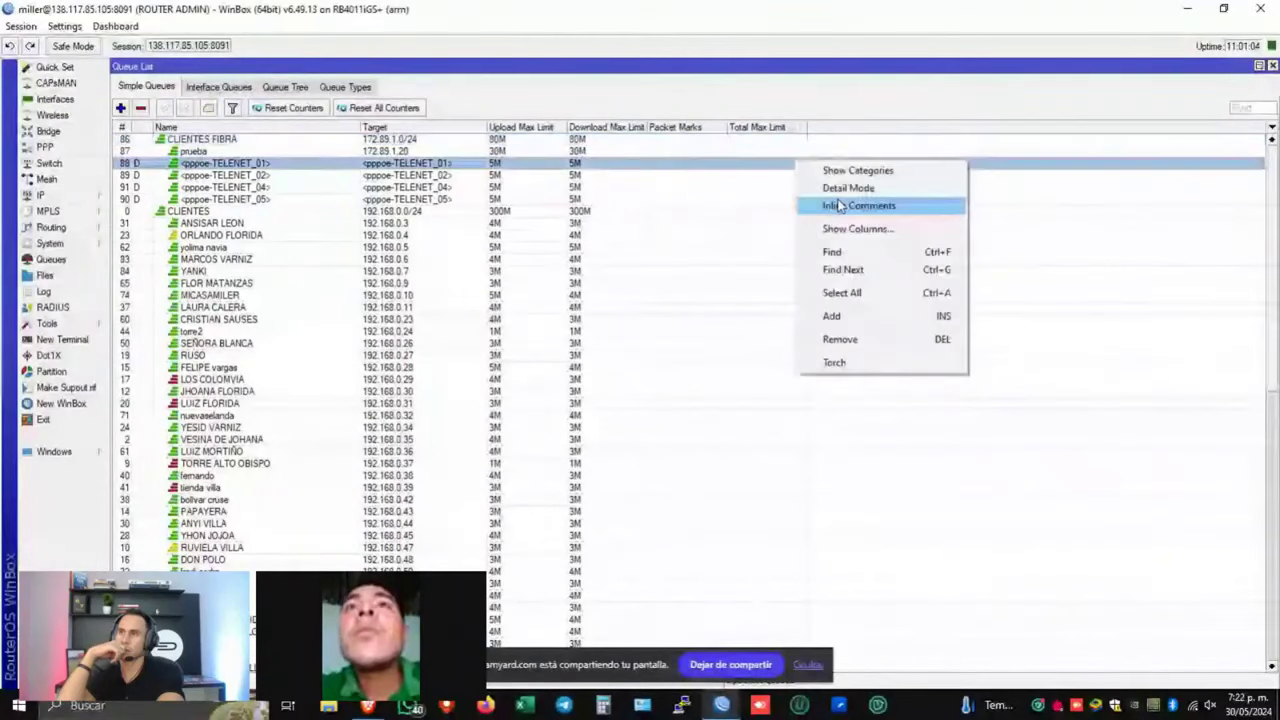
click(848, 230)
scroll(673, 408, down, 6)
scroll(673, 408, down, 4)
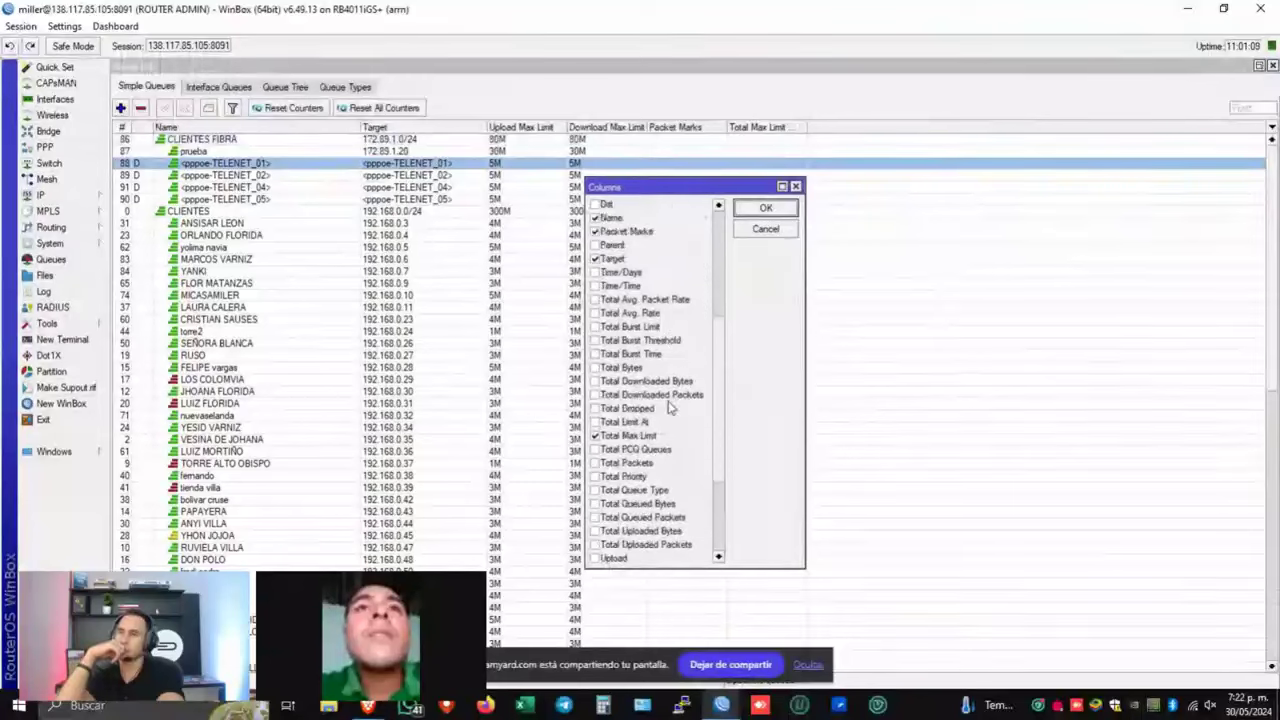
click(595, 300)
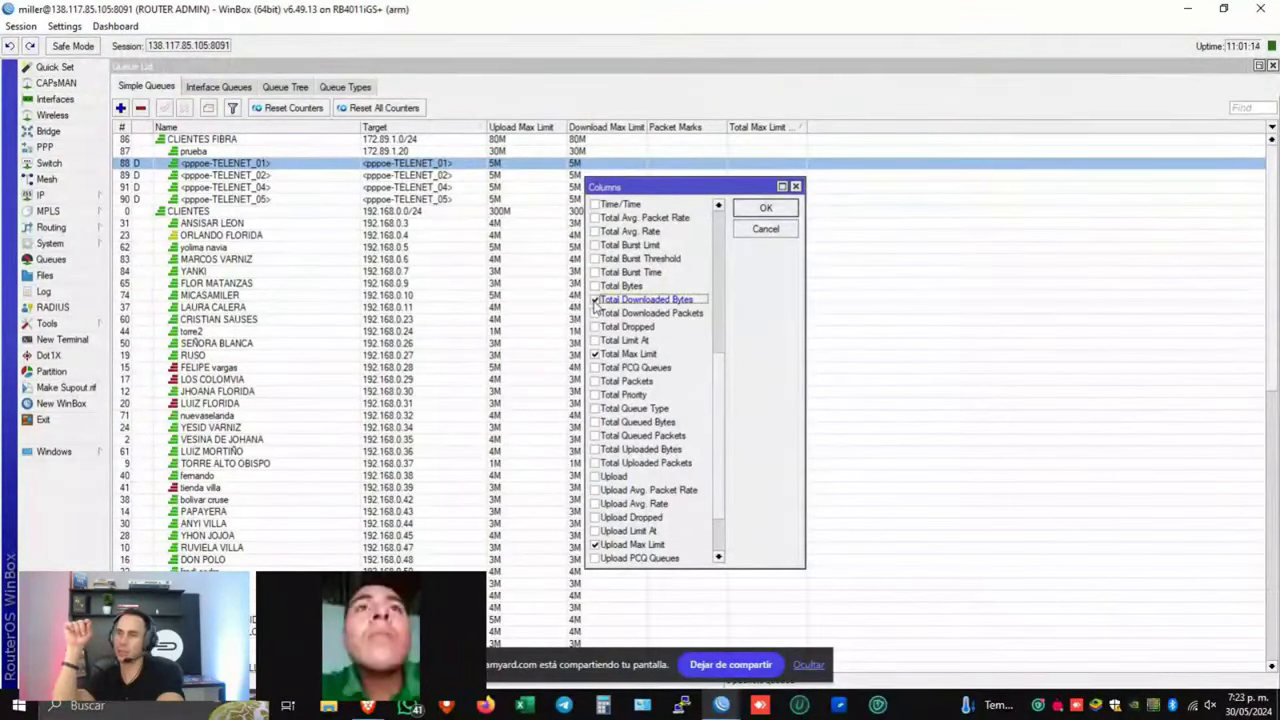
click(595, 300)
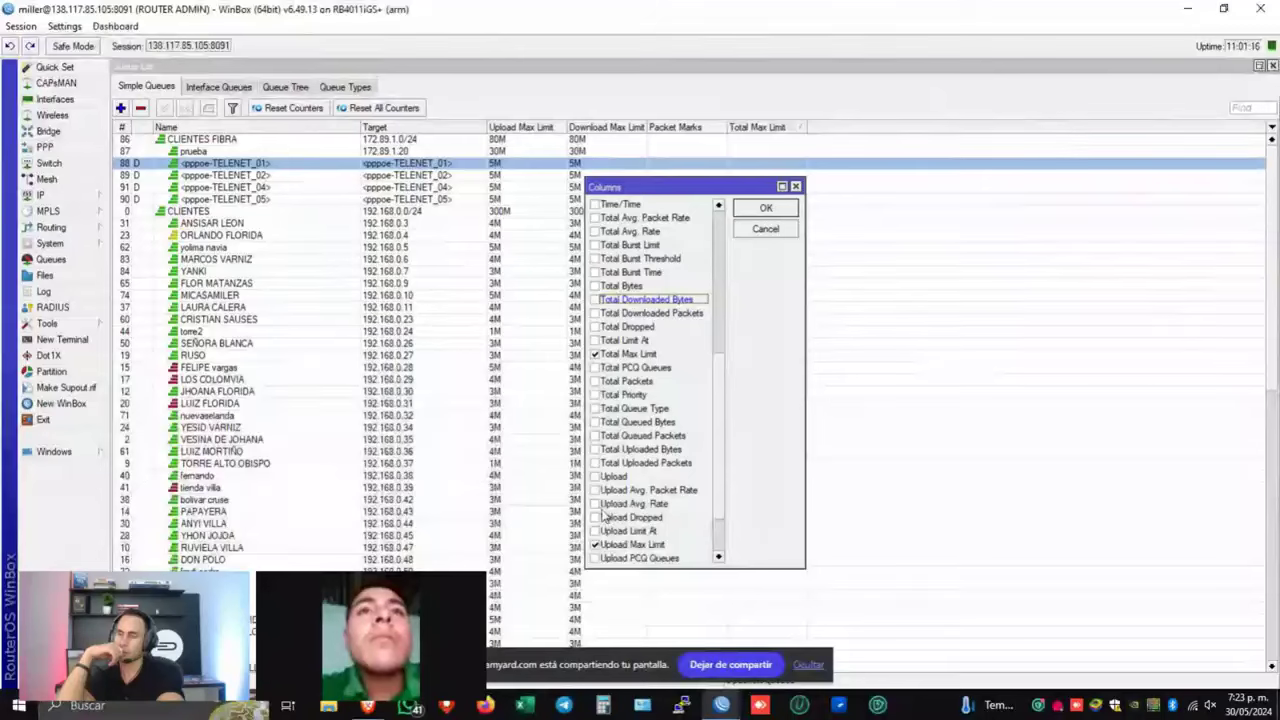
click(655, 505)
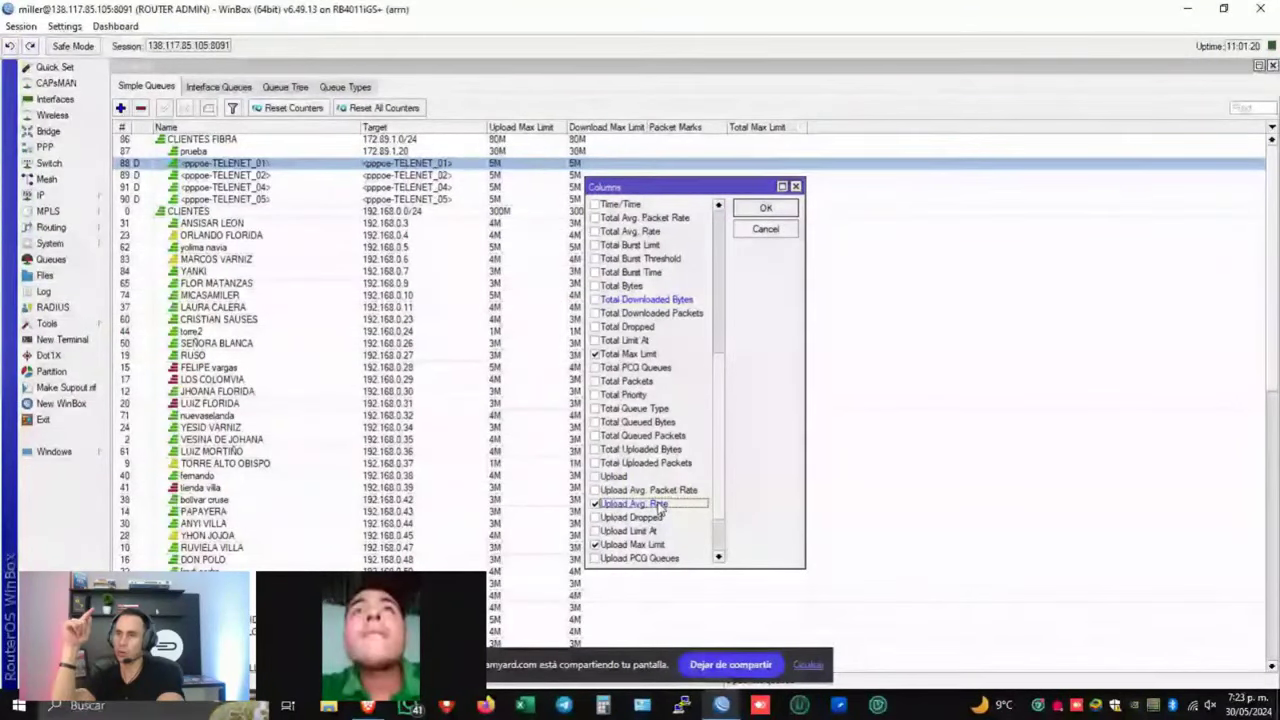
click(766, 208)
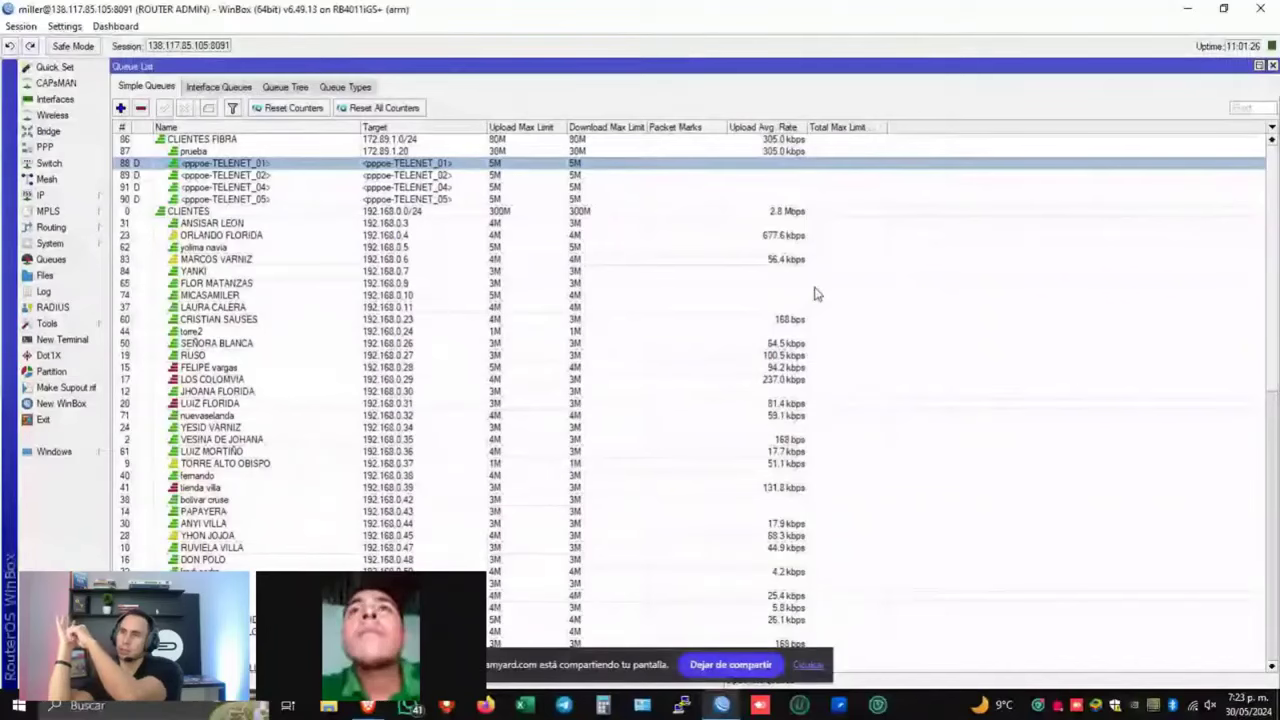
- Add the Download Avg. Rate column to the simple queues list, keeping the upload rate column shown
right_click(855, 151)
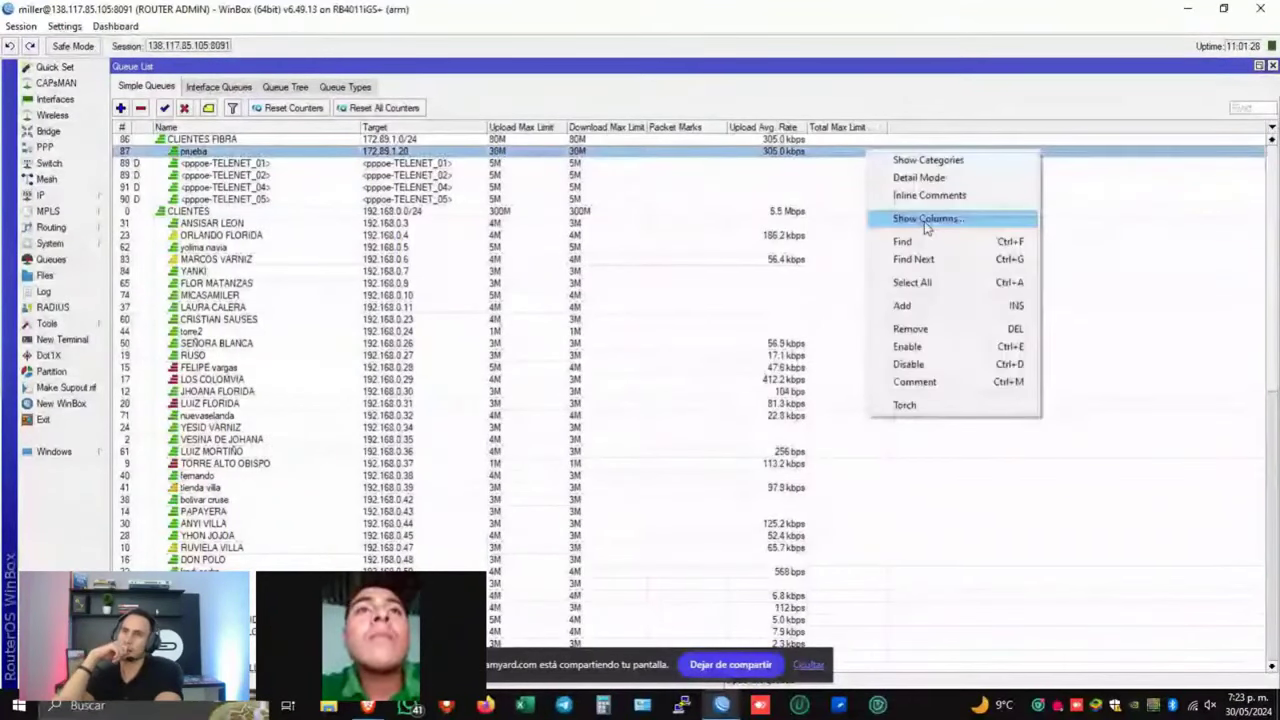
click(926, 222)
scroll(754, 366, down, 7)
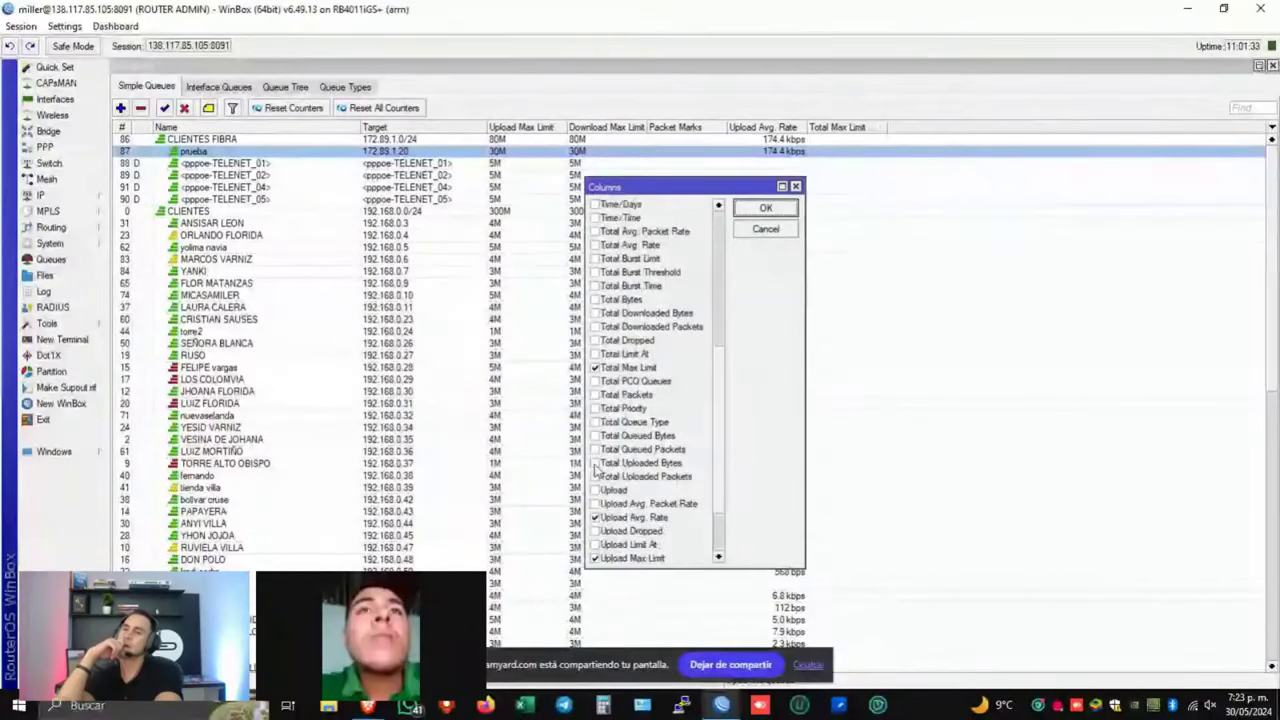
scroll(596, 468, down, 2)
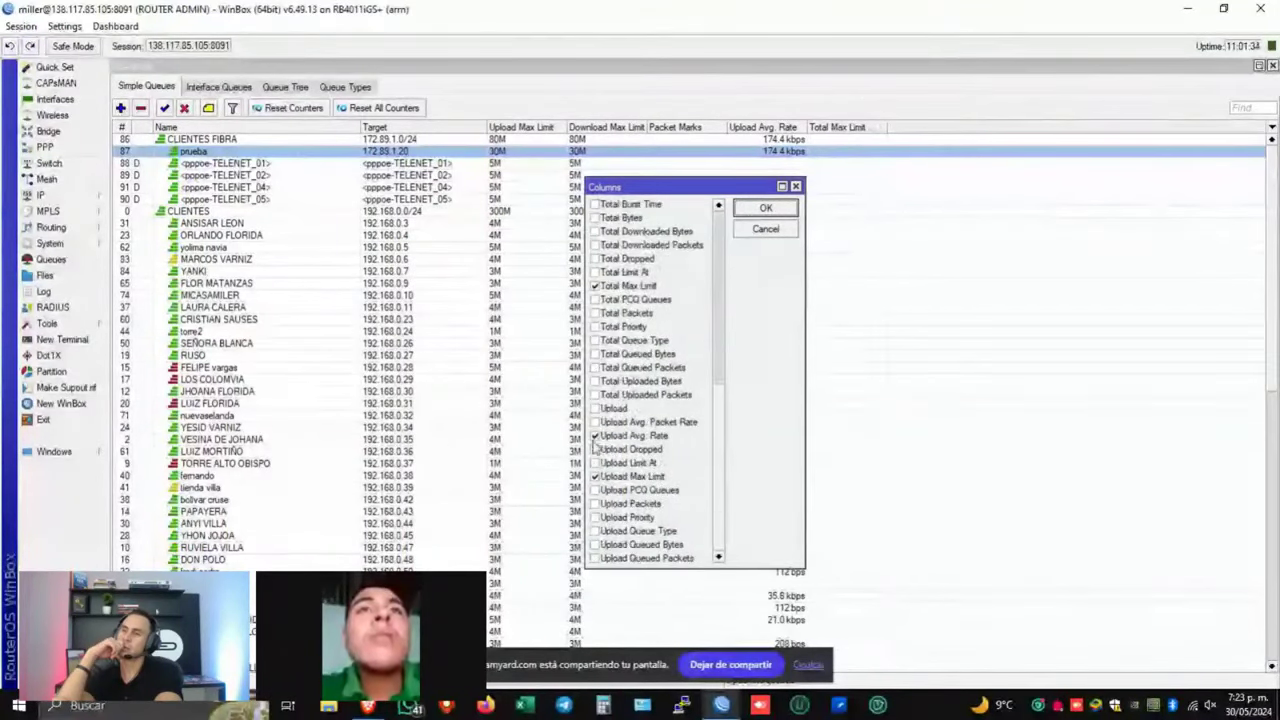
click(596, 436)
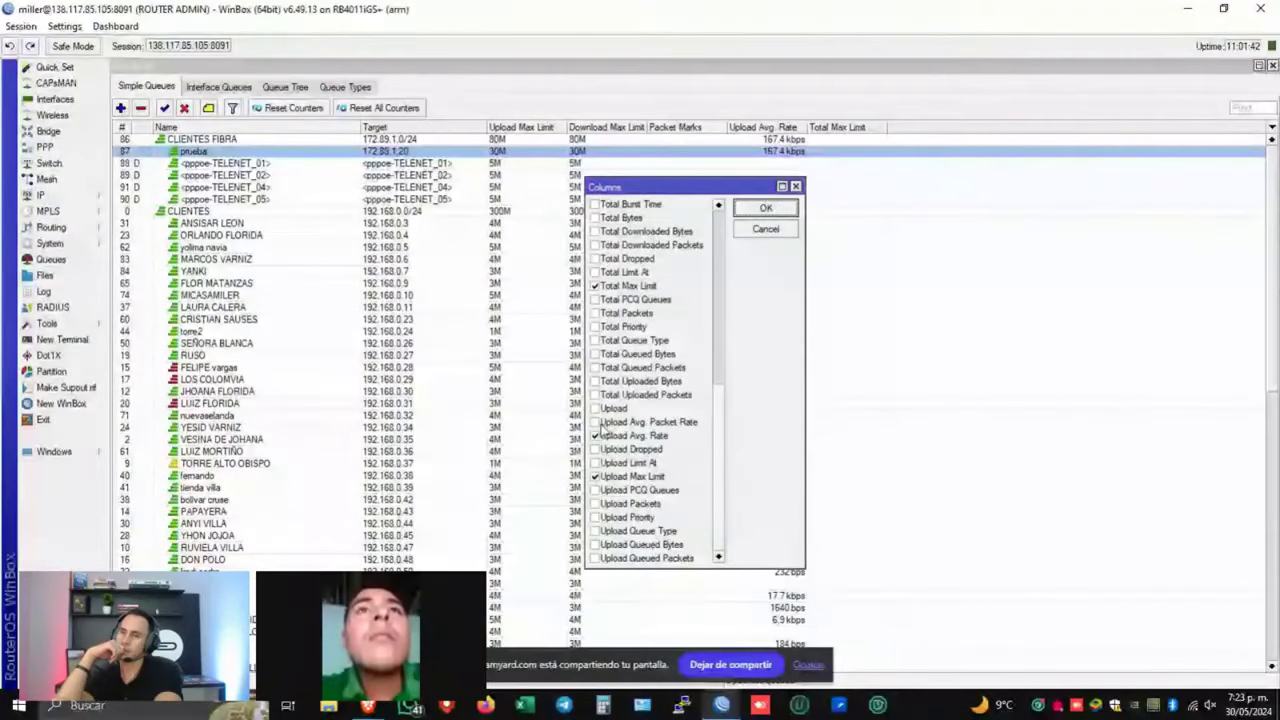
scroll(603, 430, up, 6)
scroll(632, 292, up, 1)
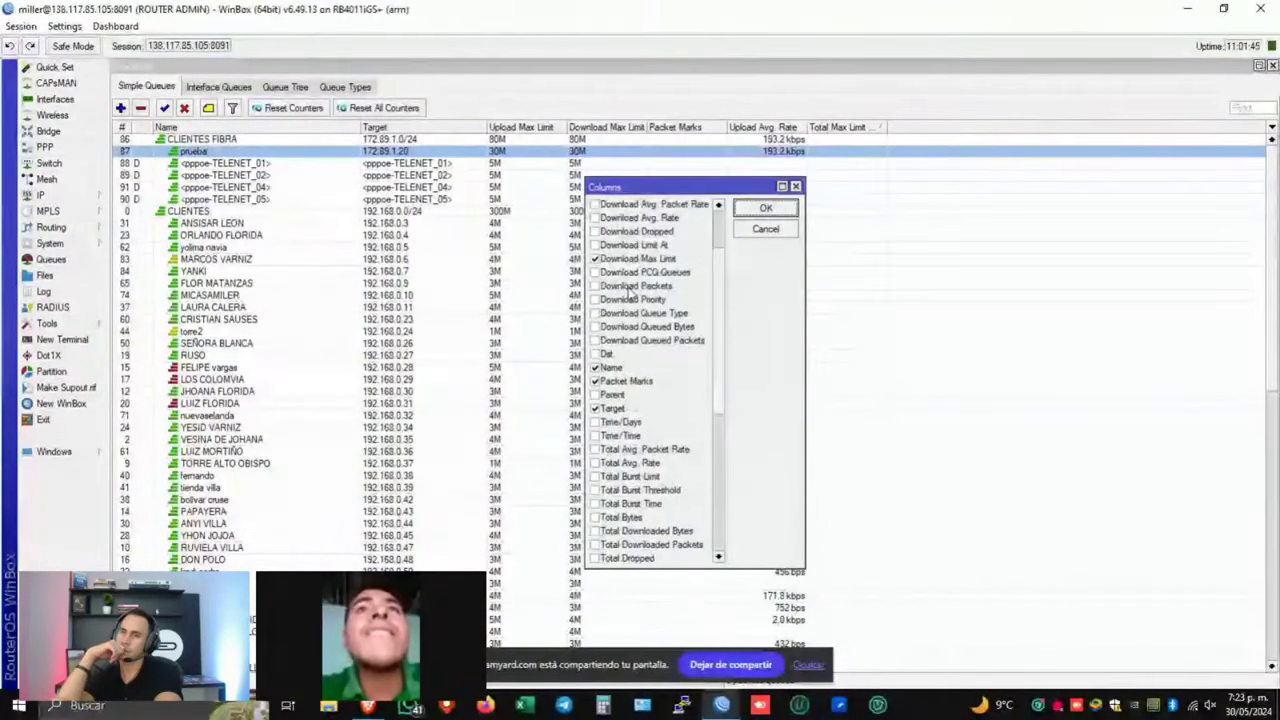
scroll(630, 292, up, 1)
click(620, 245)
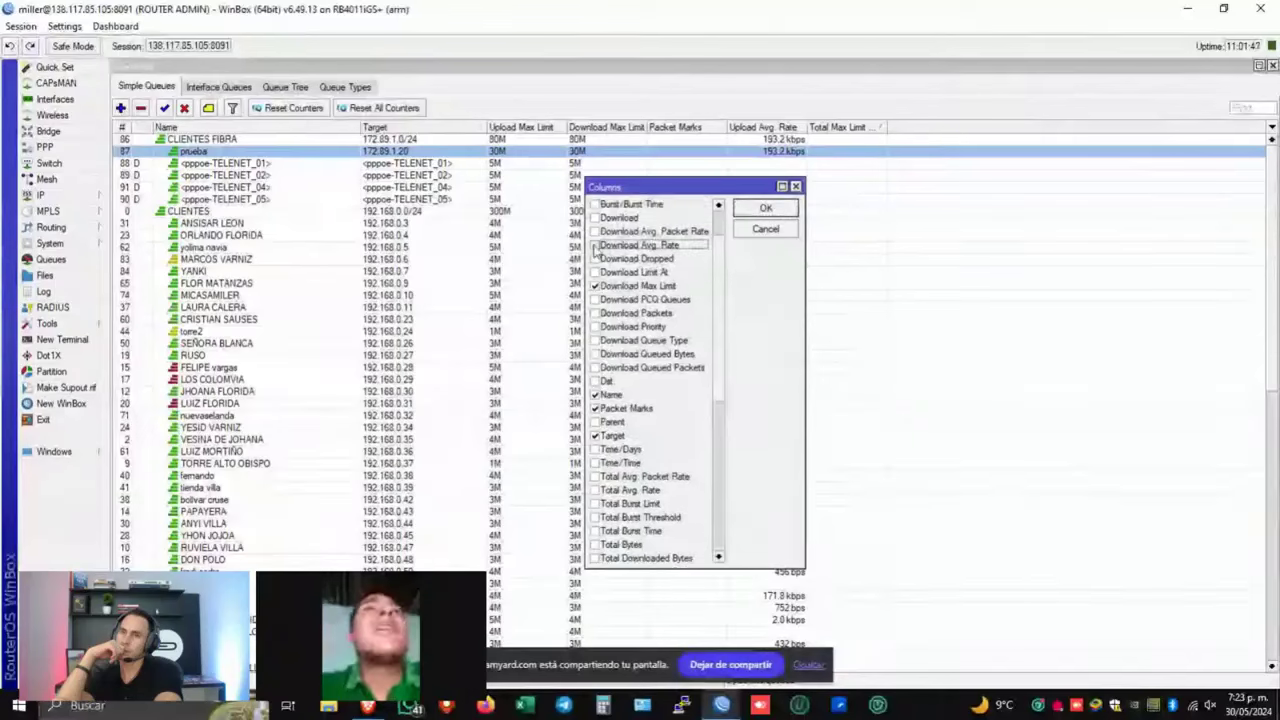
key(Return)
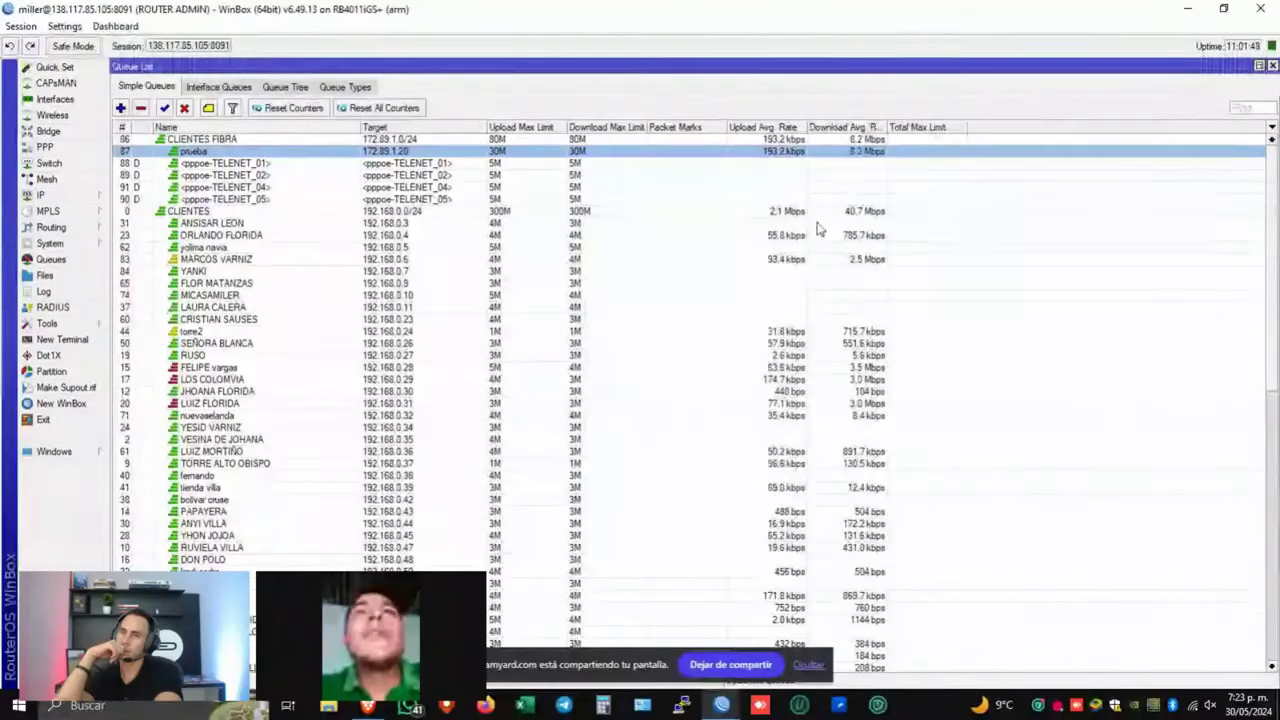
- Check the average upload and download rates of the TELENET_01, TELENET_02 and TELENET_05 PPPoE queues
click(570, 164)
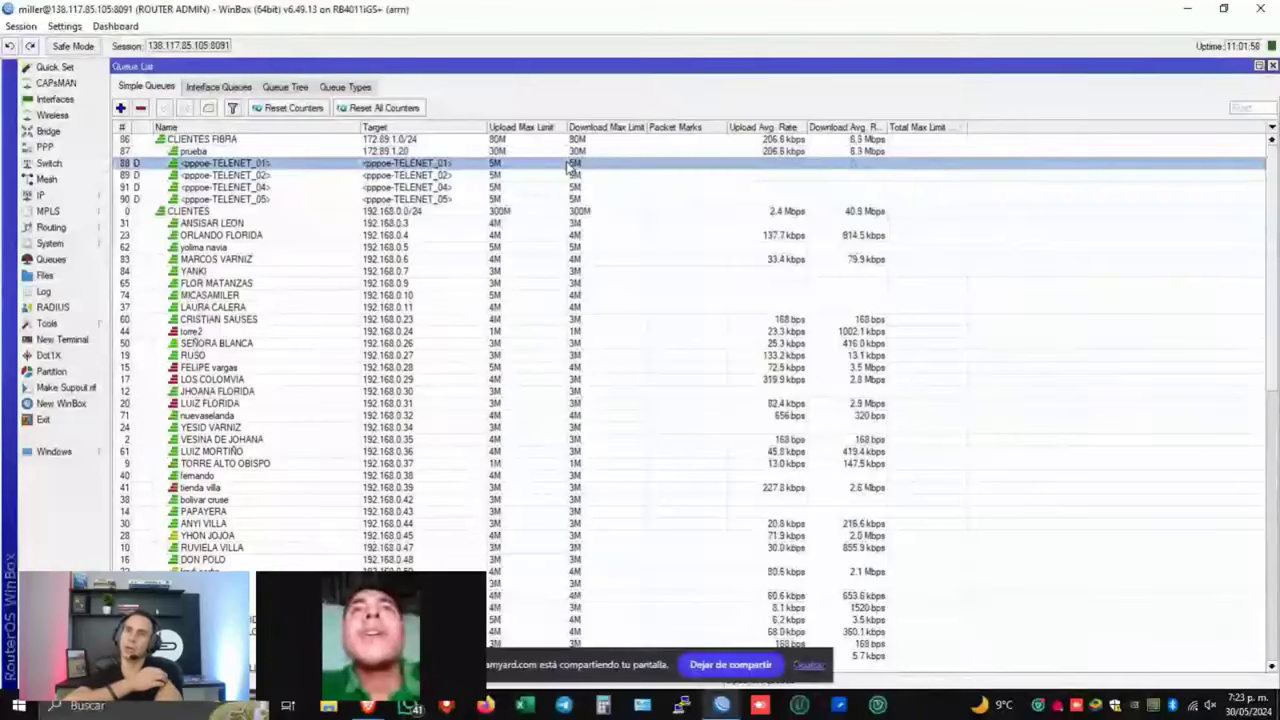
click(690, 176)
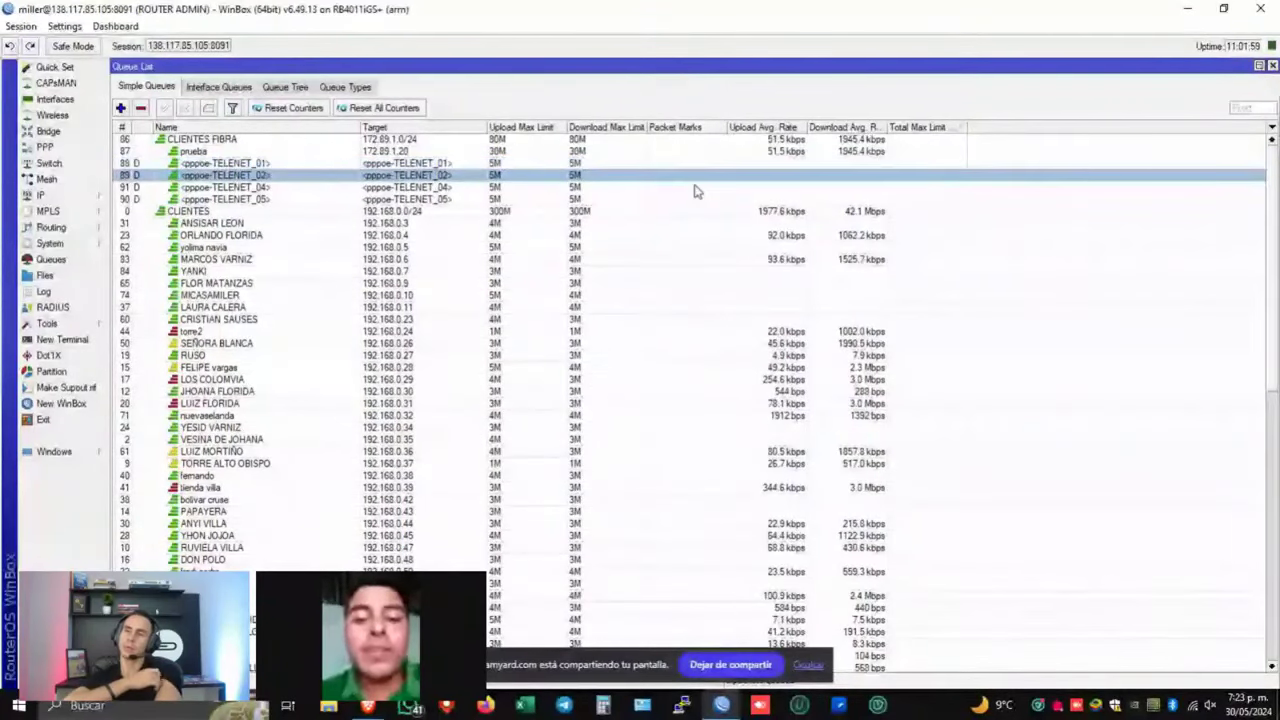
click(692, 200)
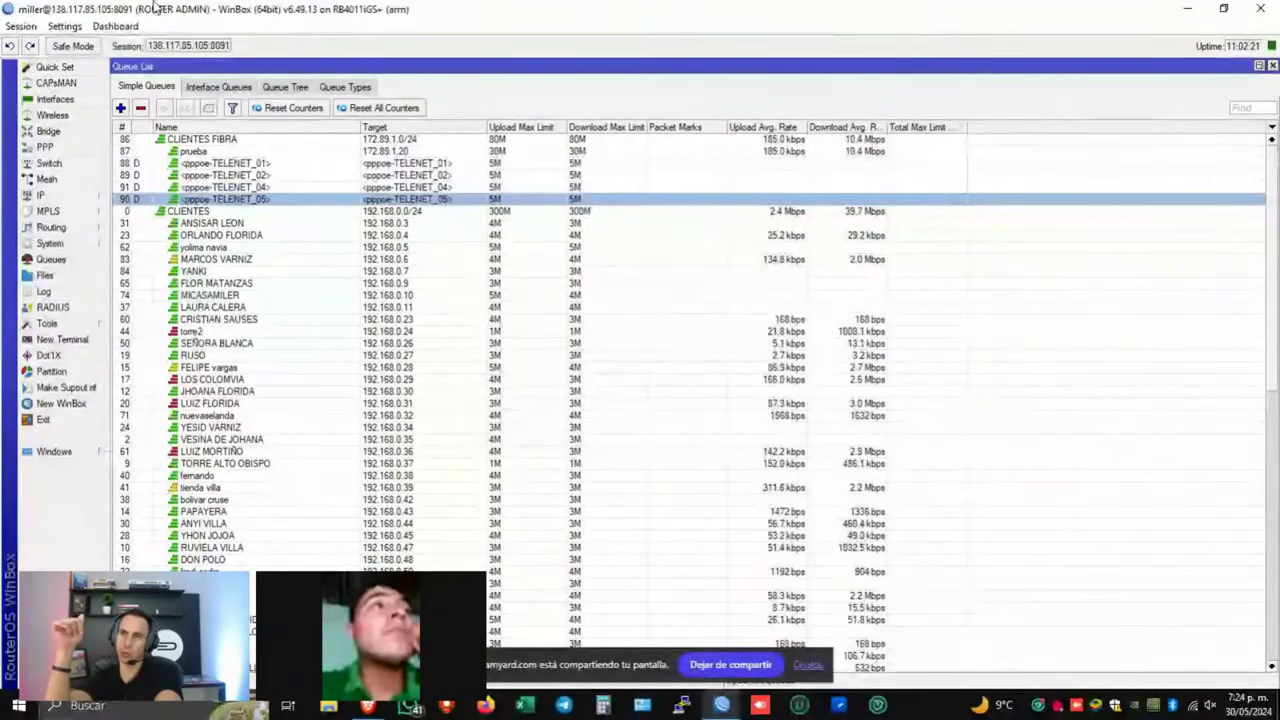
- Enlarge the program's interface display for easier reading
click(115, 26)
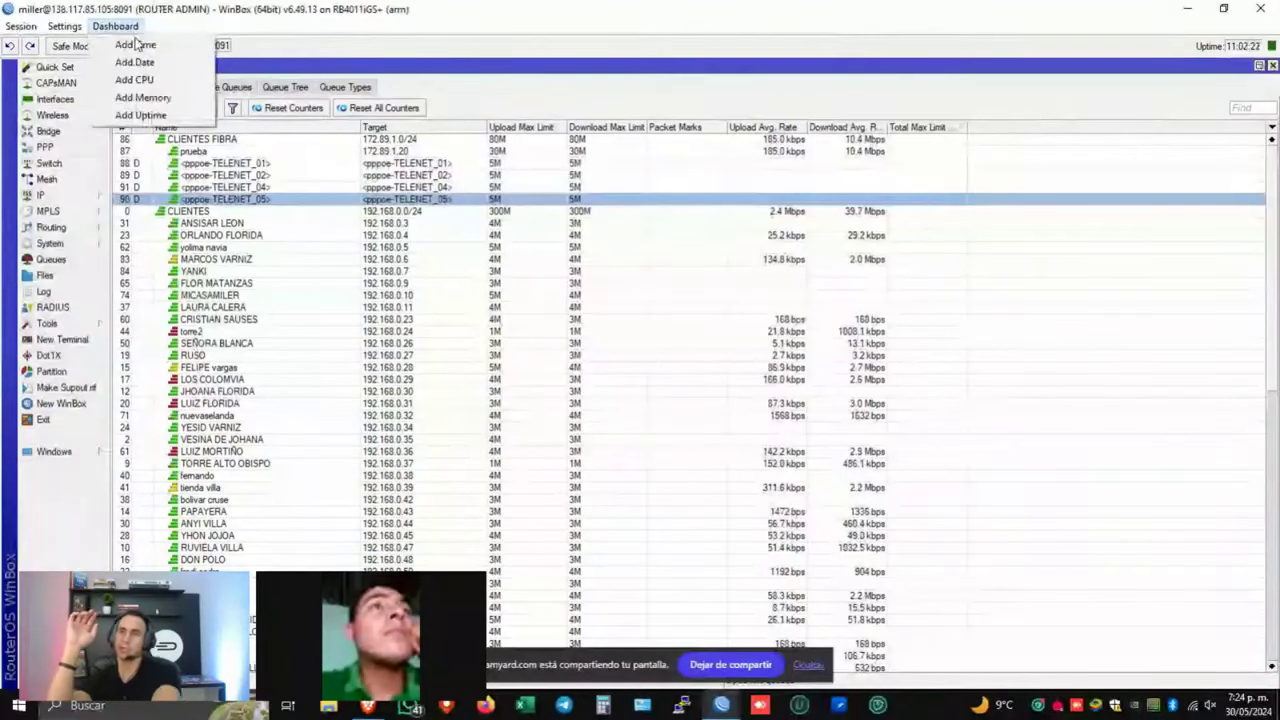
mouse_move(75, 26)
click(118, 86)
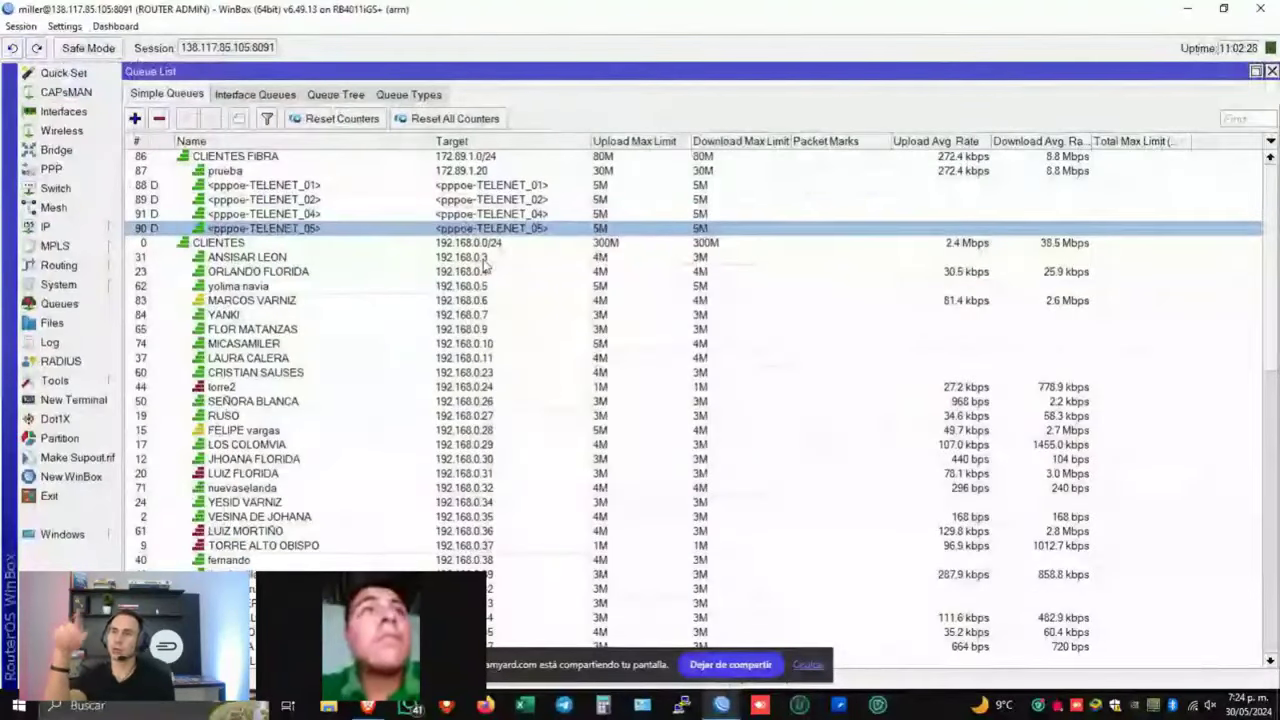
- Select the pppoe-TELENET_01 queue, then examine the live traffic of its PPPoE binding in the interface list
click(255, 185)
click(60, 112)
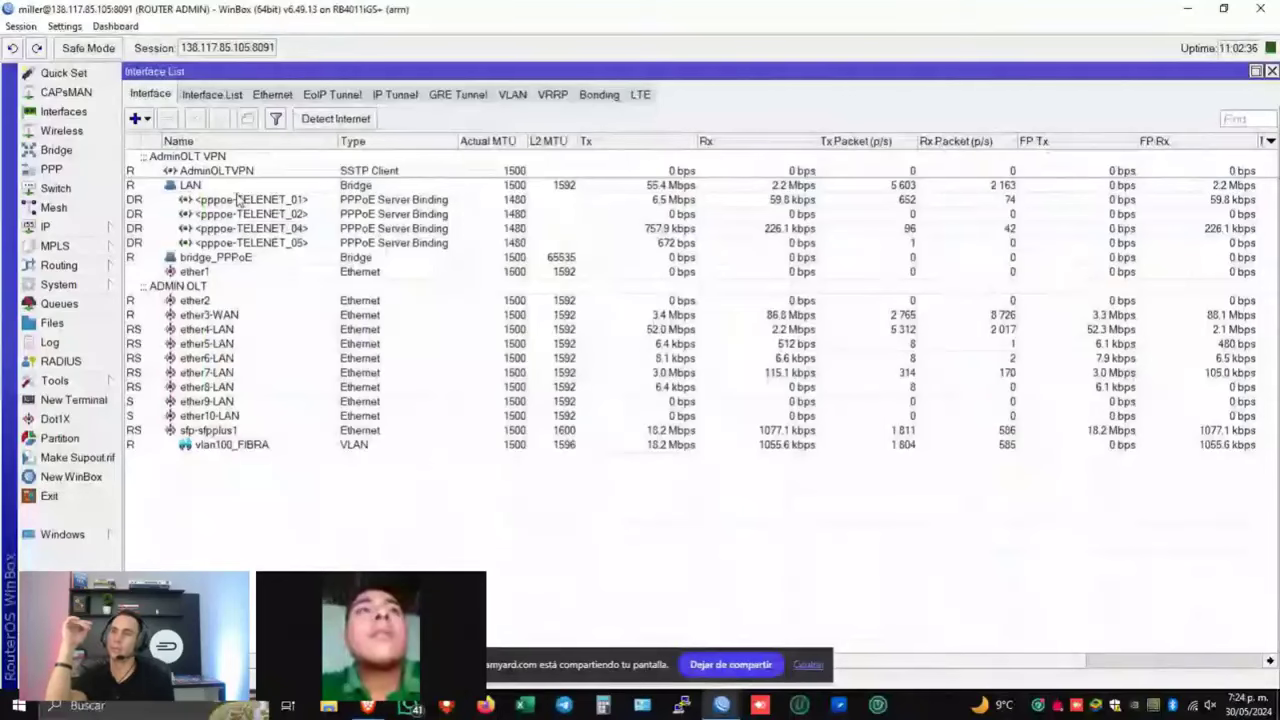
click(607, 203)
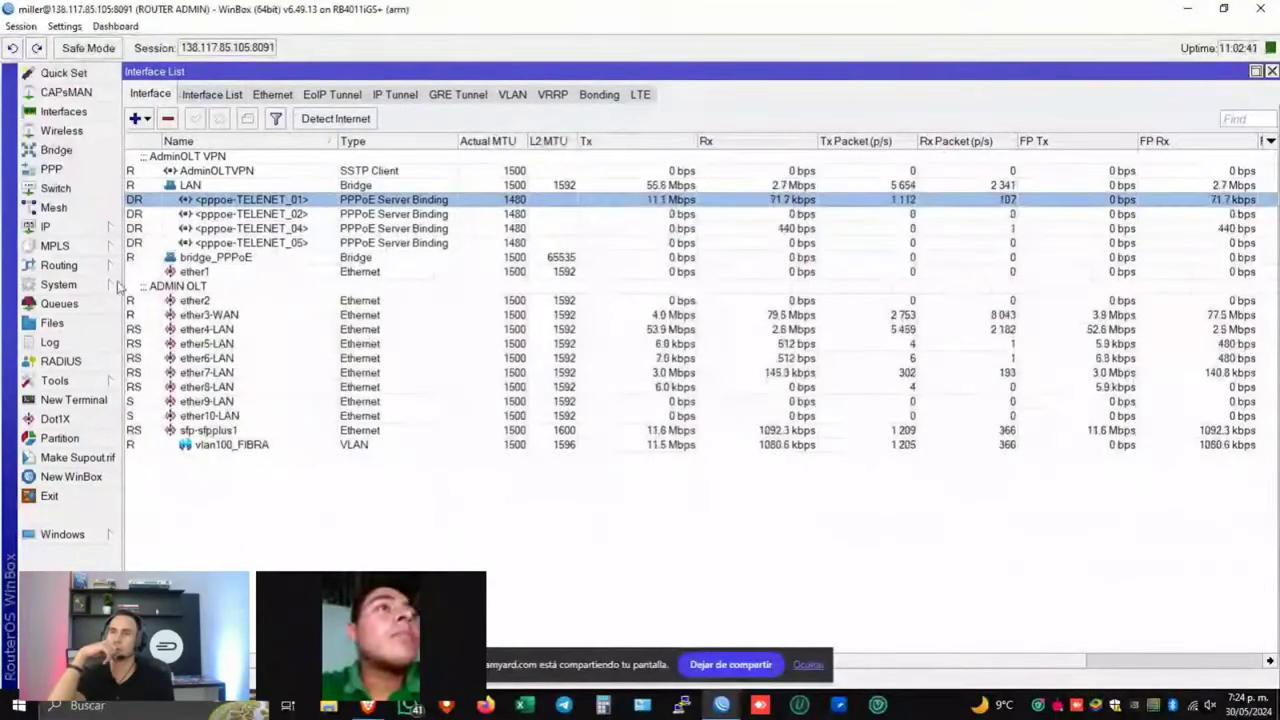
- Review the address range of pool_PPPoE in the IP pools and return to the PPP connections
click(90, 226)
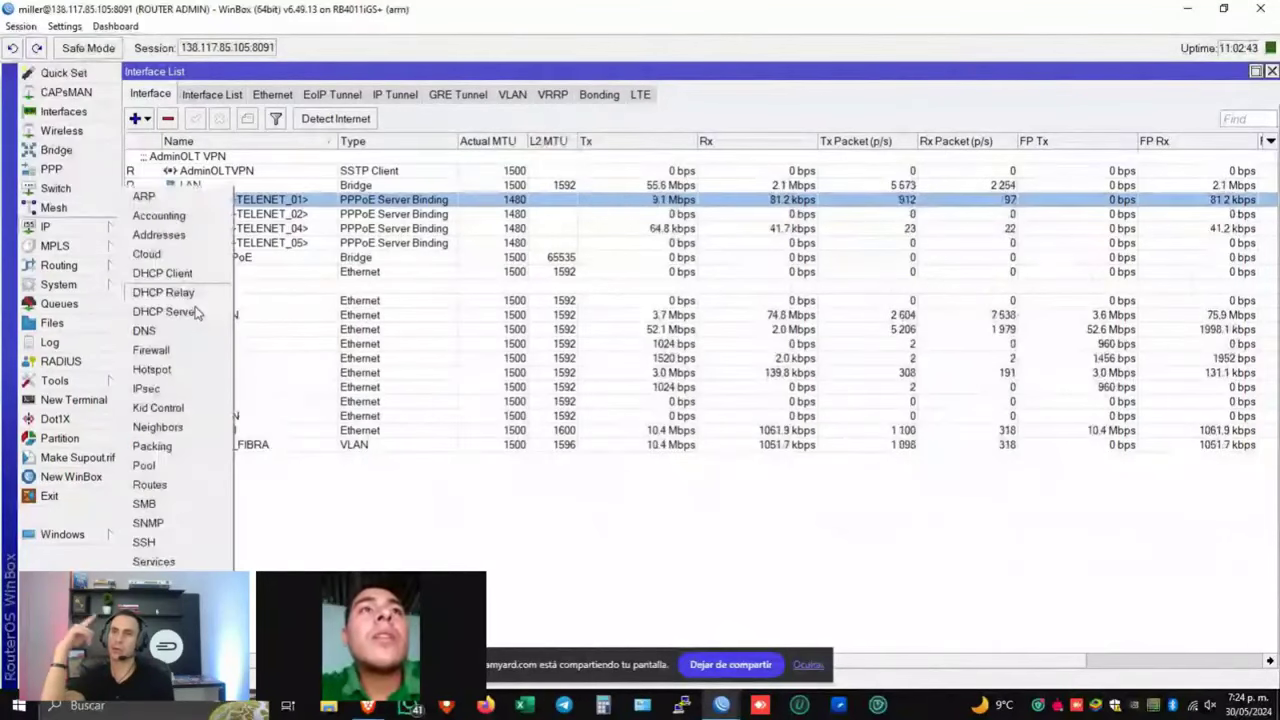
click(157, 467)
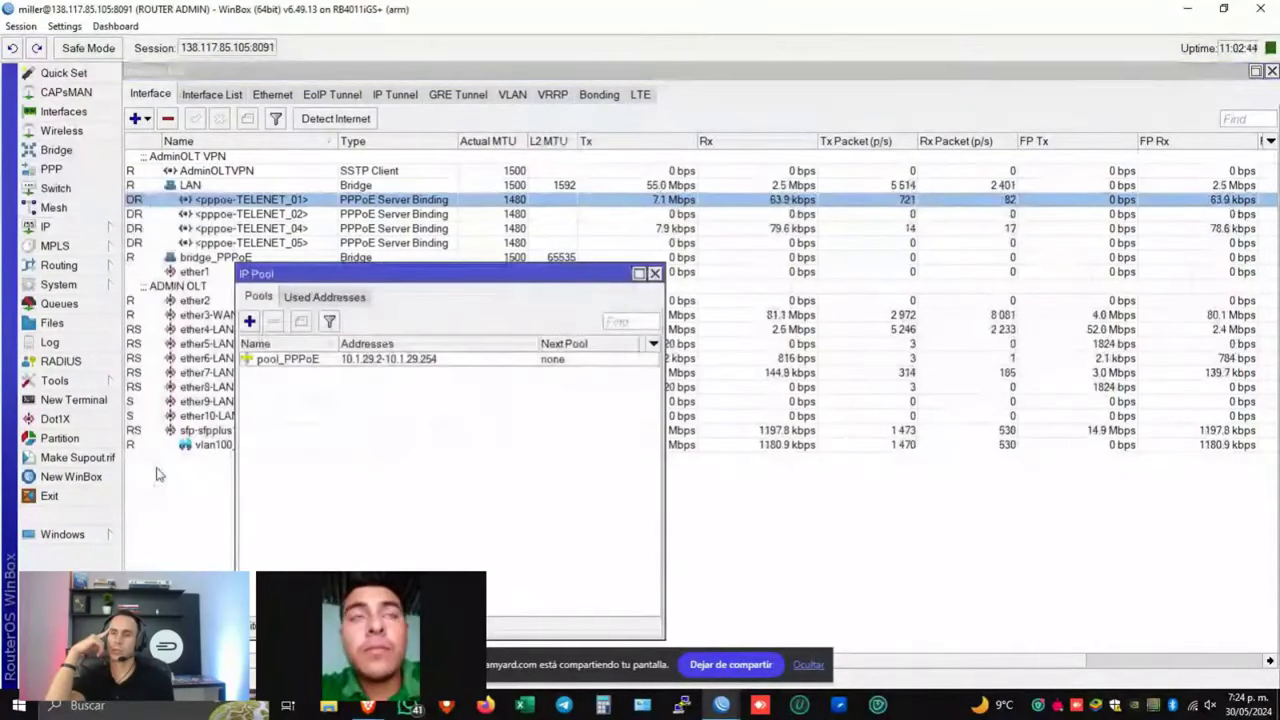
click(397, 362)
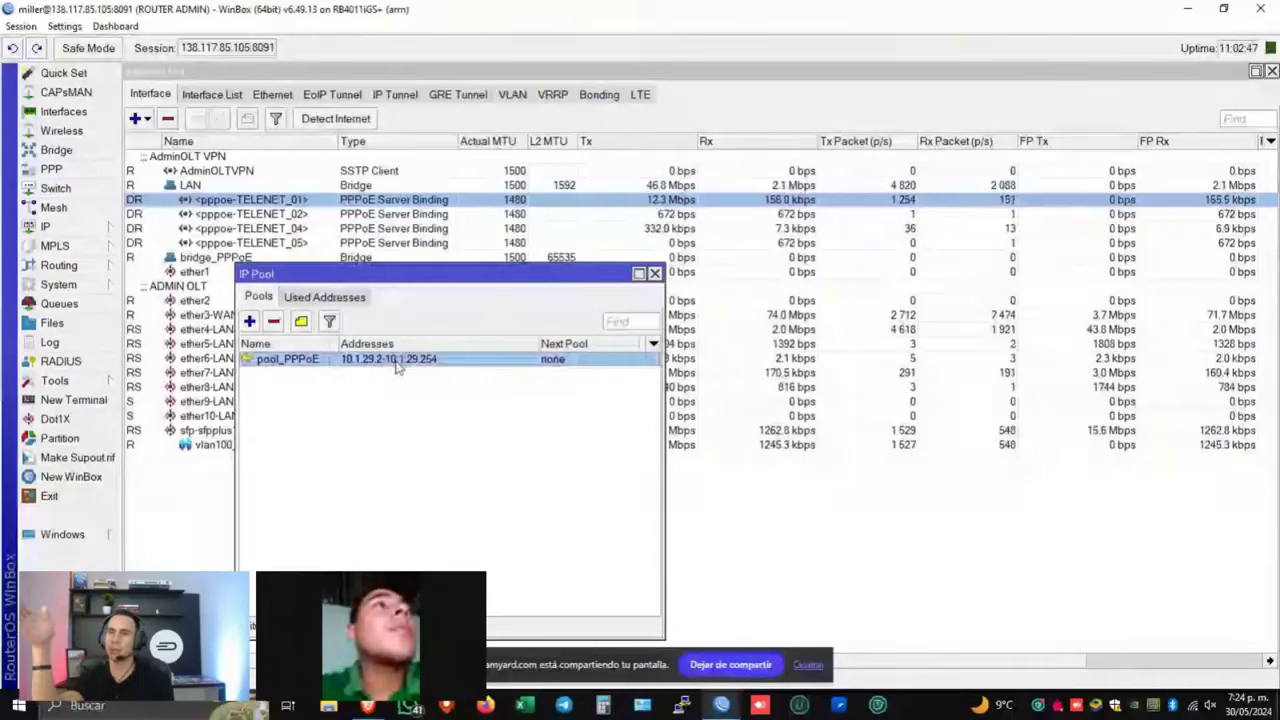
click(85, 171)
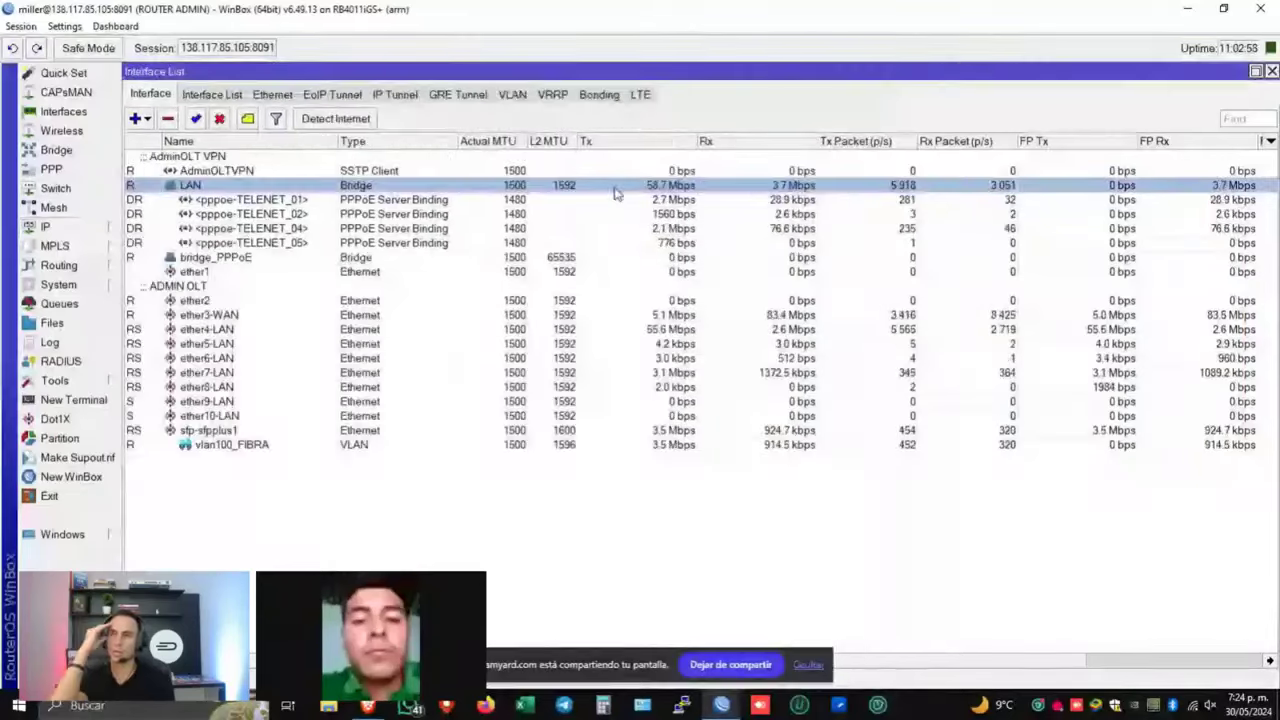
- Compare the targets and average rates of the prueba, CLIENTES and pppoe-TELENET_01 simple queues
click(59, 303)
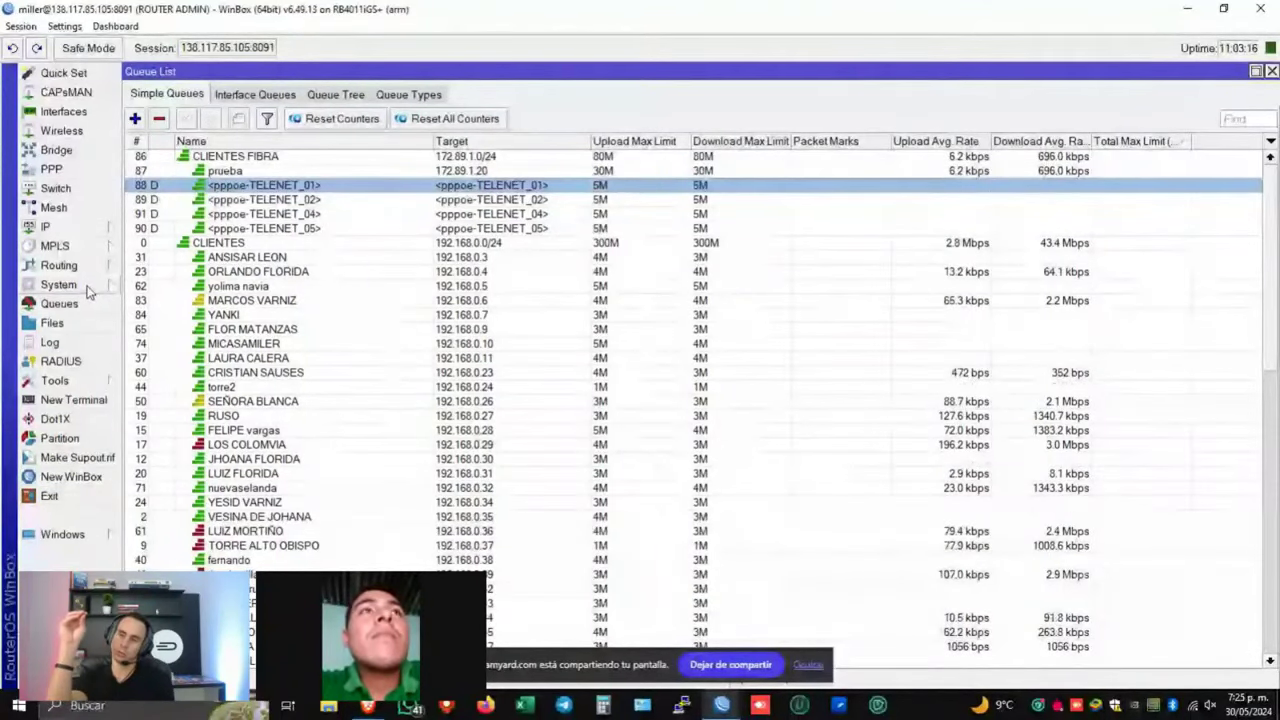
click(238, 172)
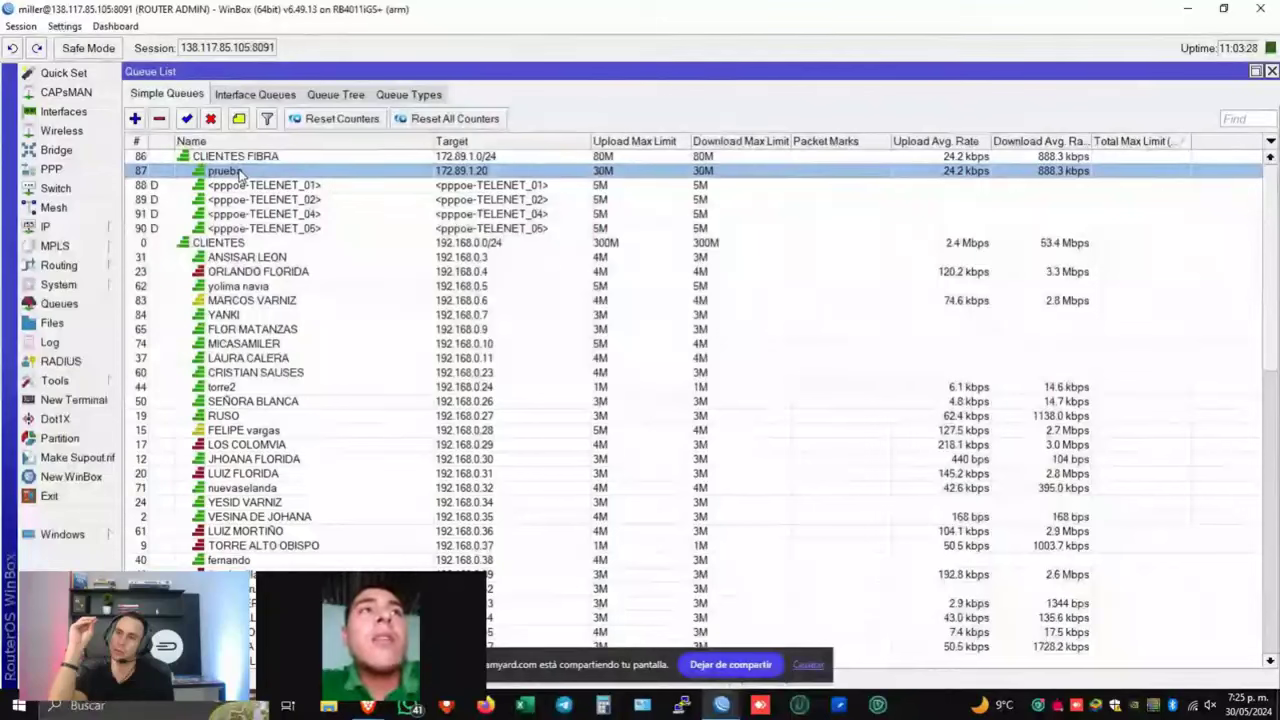
click(244, 246)
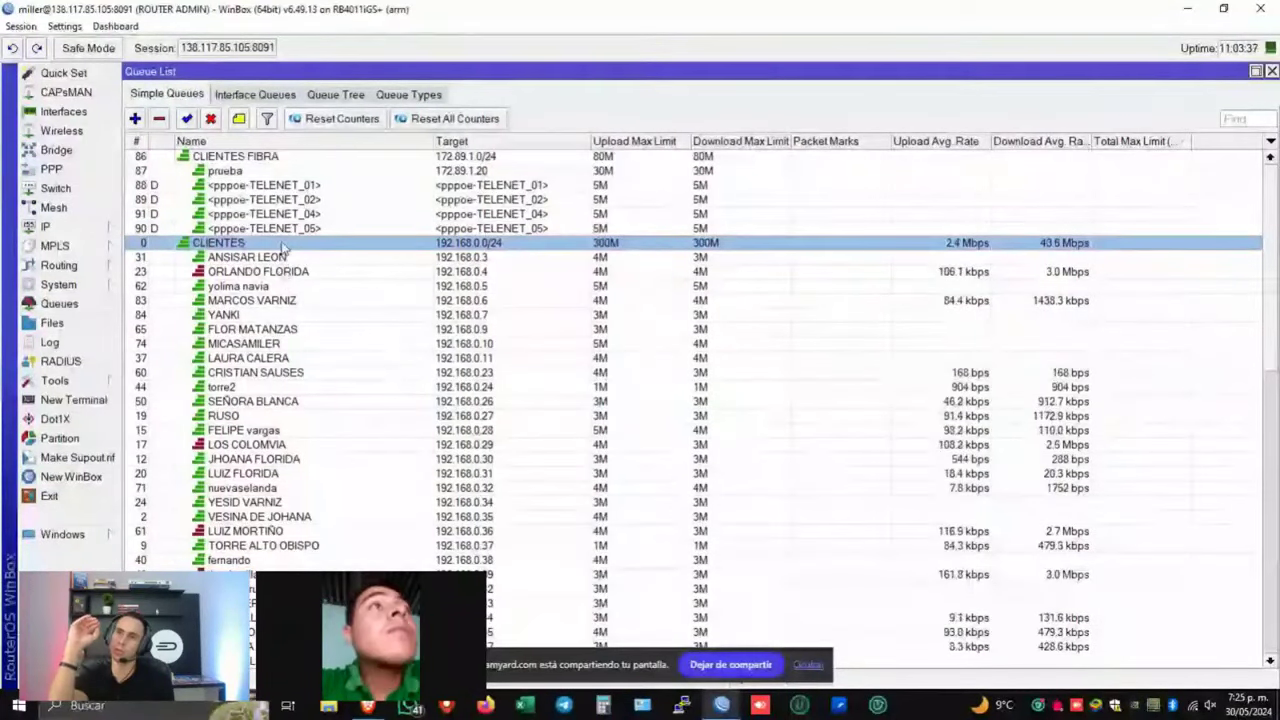
click(240, 162)
click(248, 186)
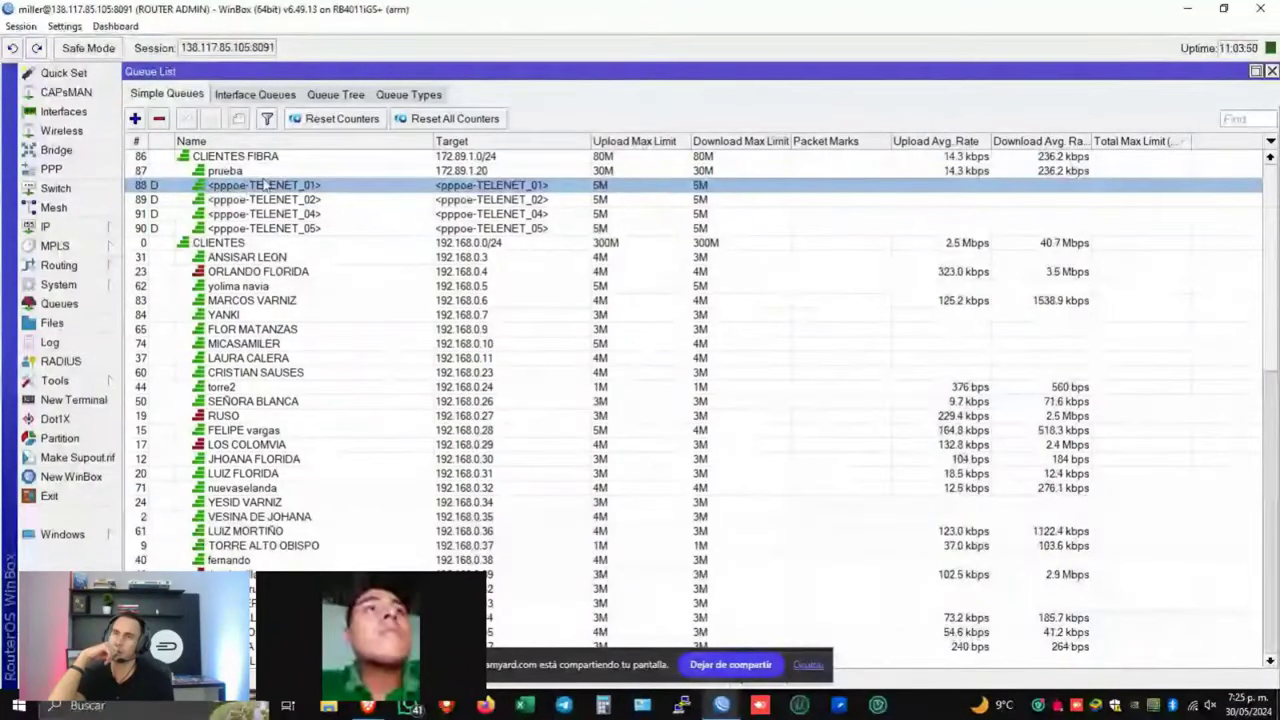
- Inspect the general limits and the advanced parent setting of the pppoe-TELENET_01 queue, and close its properties
double_click(265, 185)
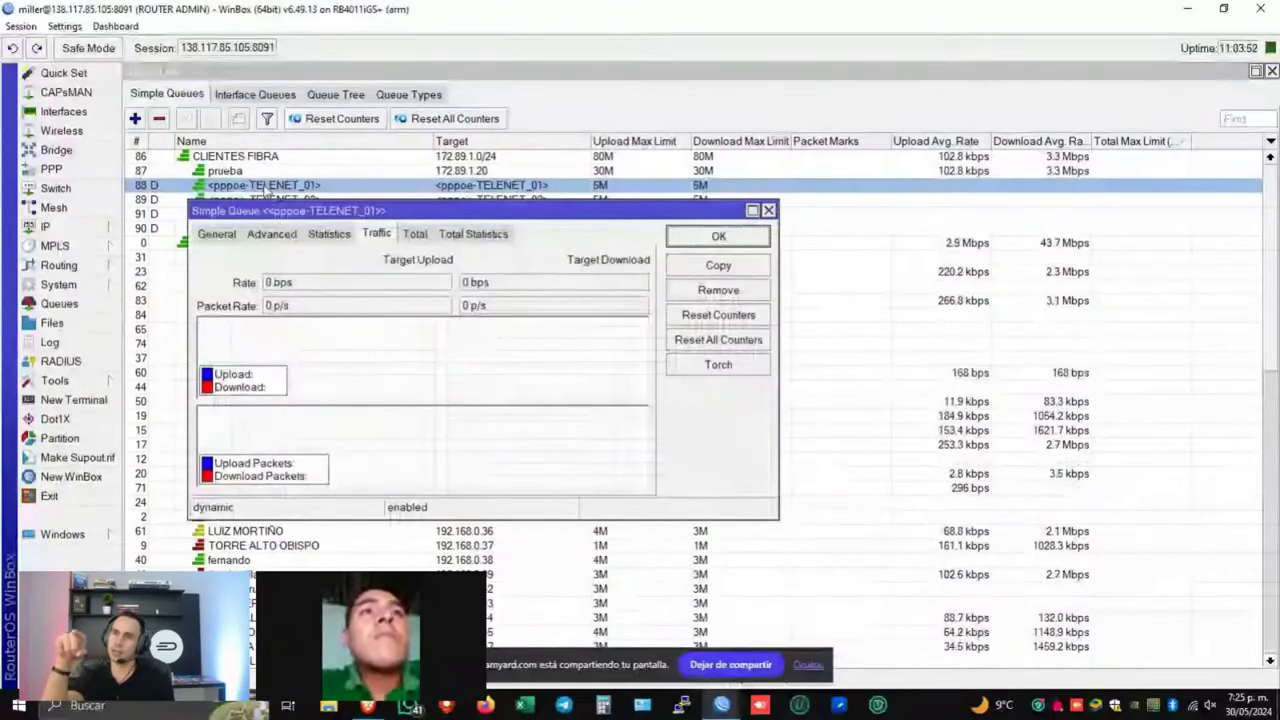
click(216, 233)
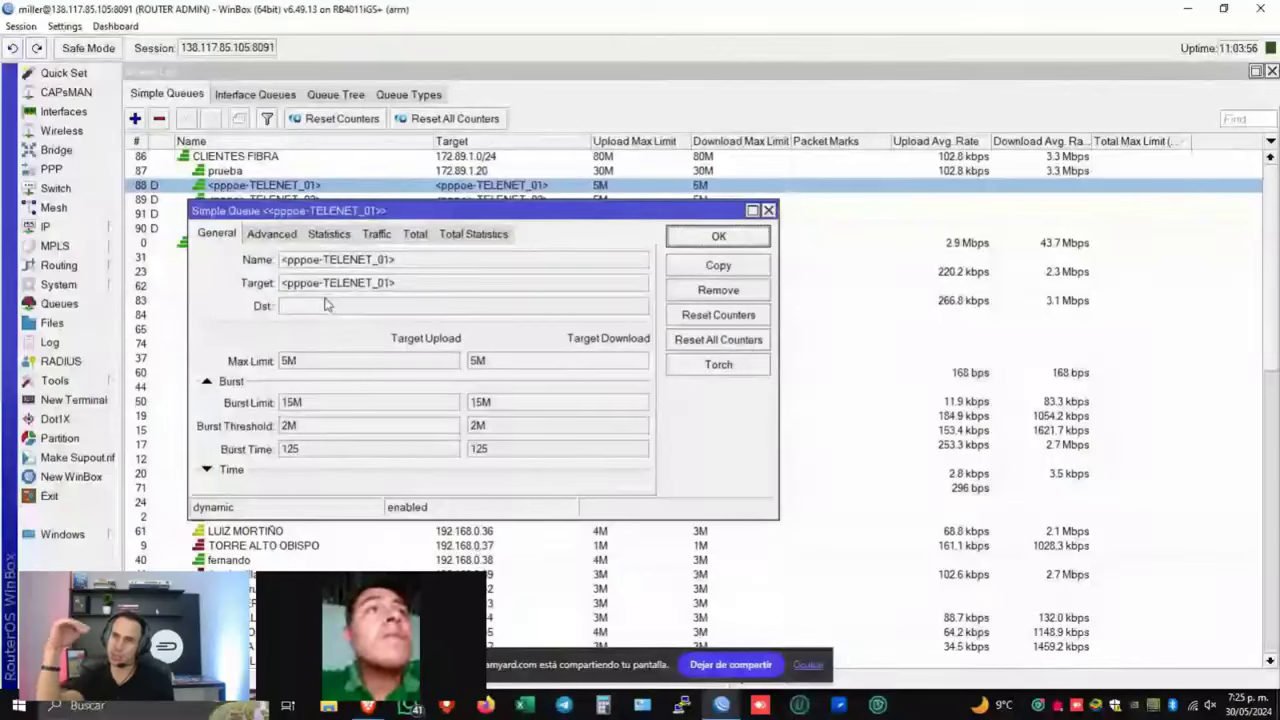
click(258, 230)
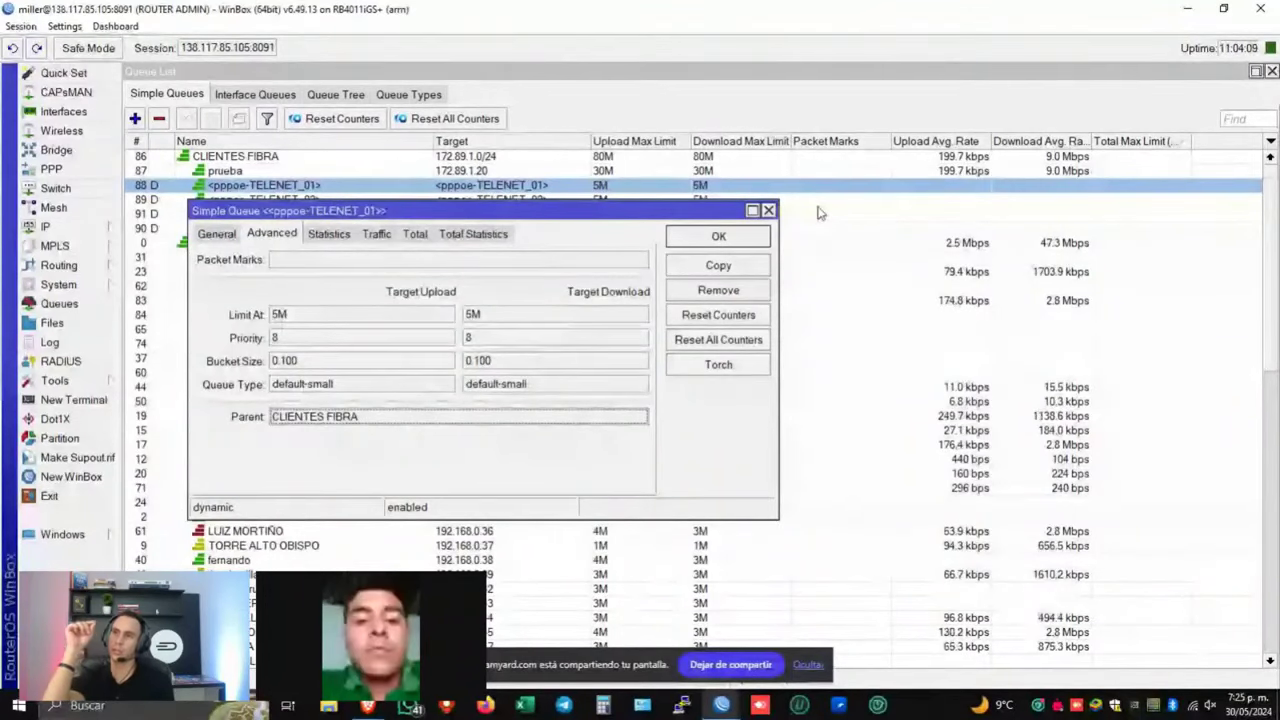
click(768, 210)
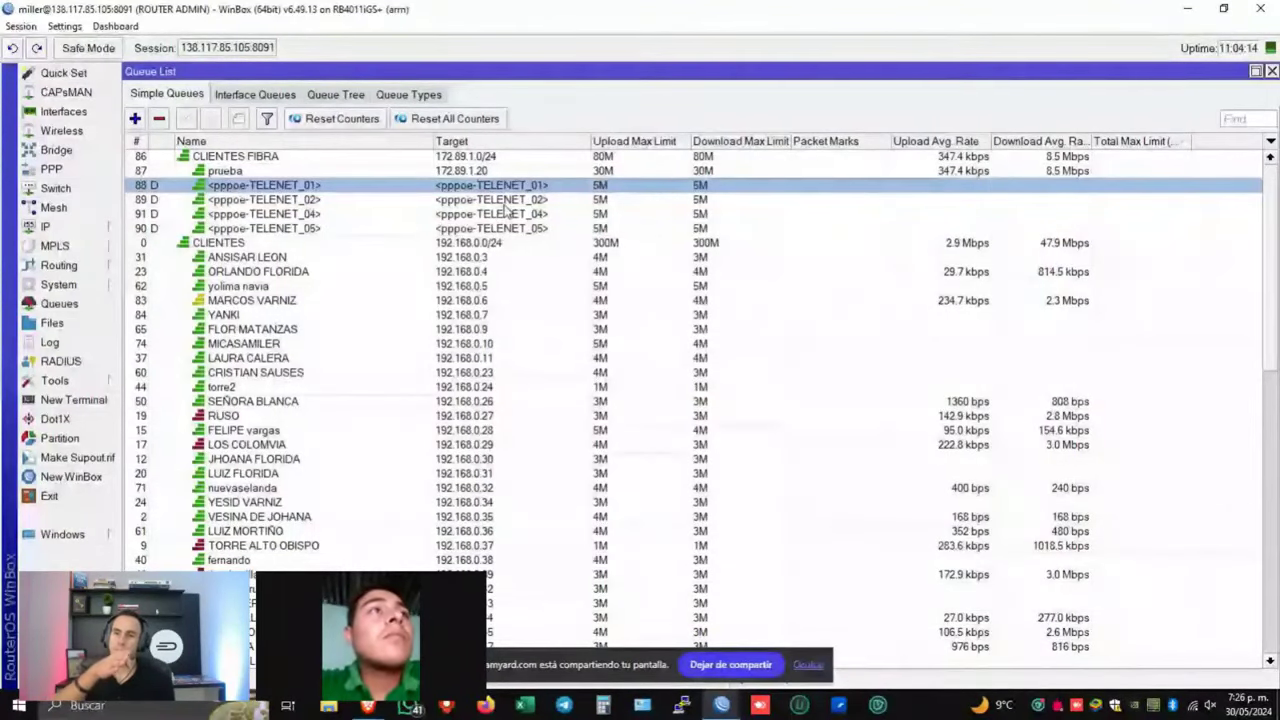
- Reopen the IP pools to compare the pool_PPPoE address range with the queue targets
click(45, 226)
click(155, 492)
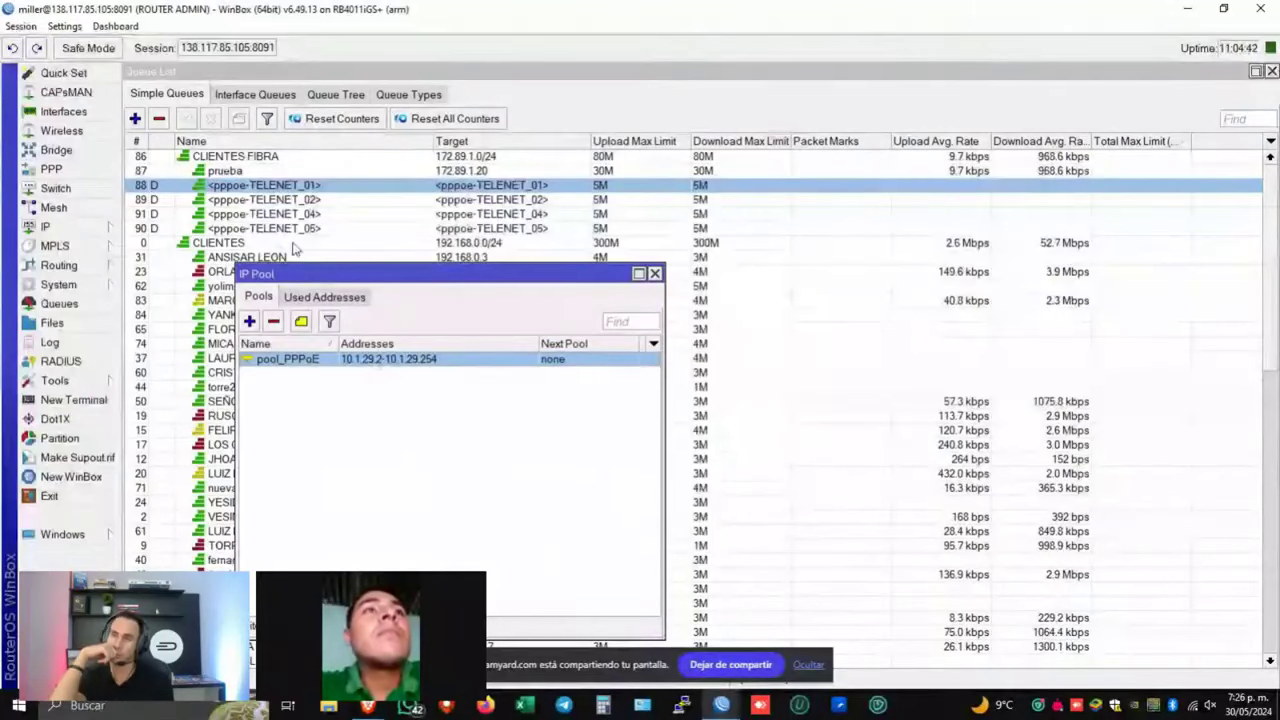
- Inspect the advanced parent setting, target network and limits of the CLIENTES FIBRA queue, and close its properties to compare its PPPoE child queues
double_click(300, 160)
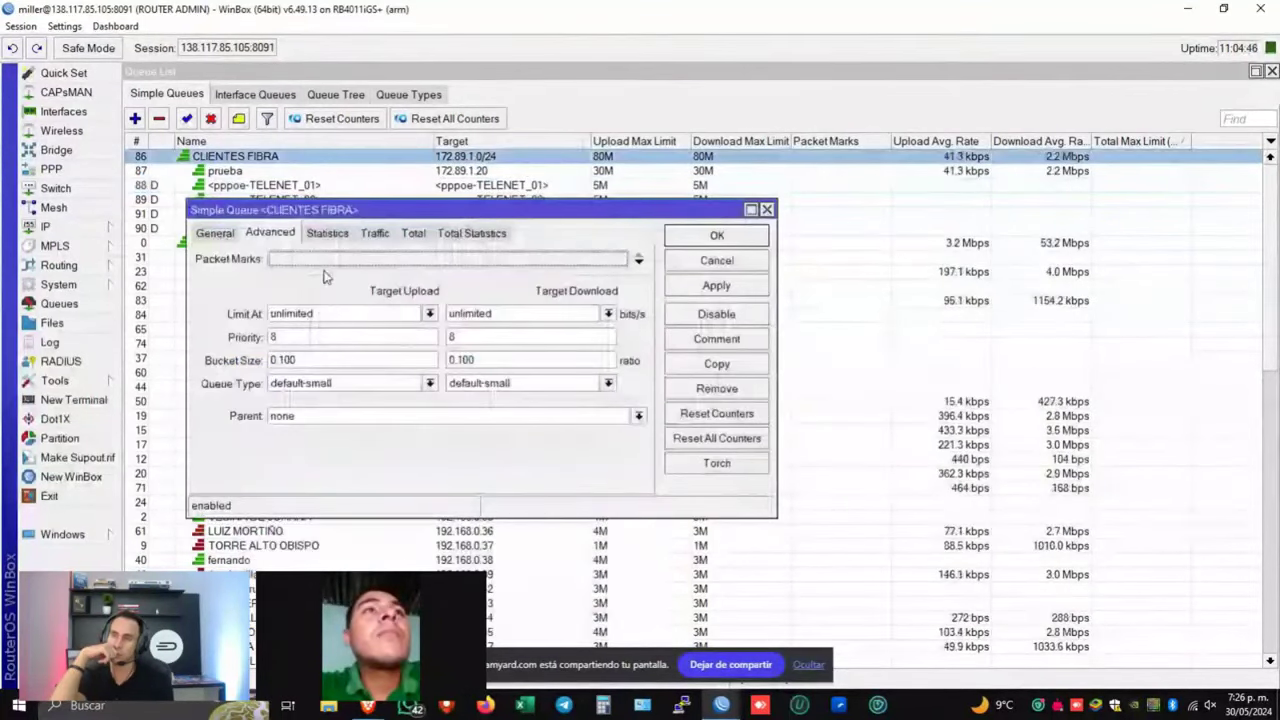
click(216, 234)
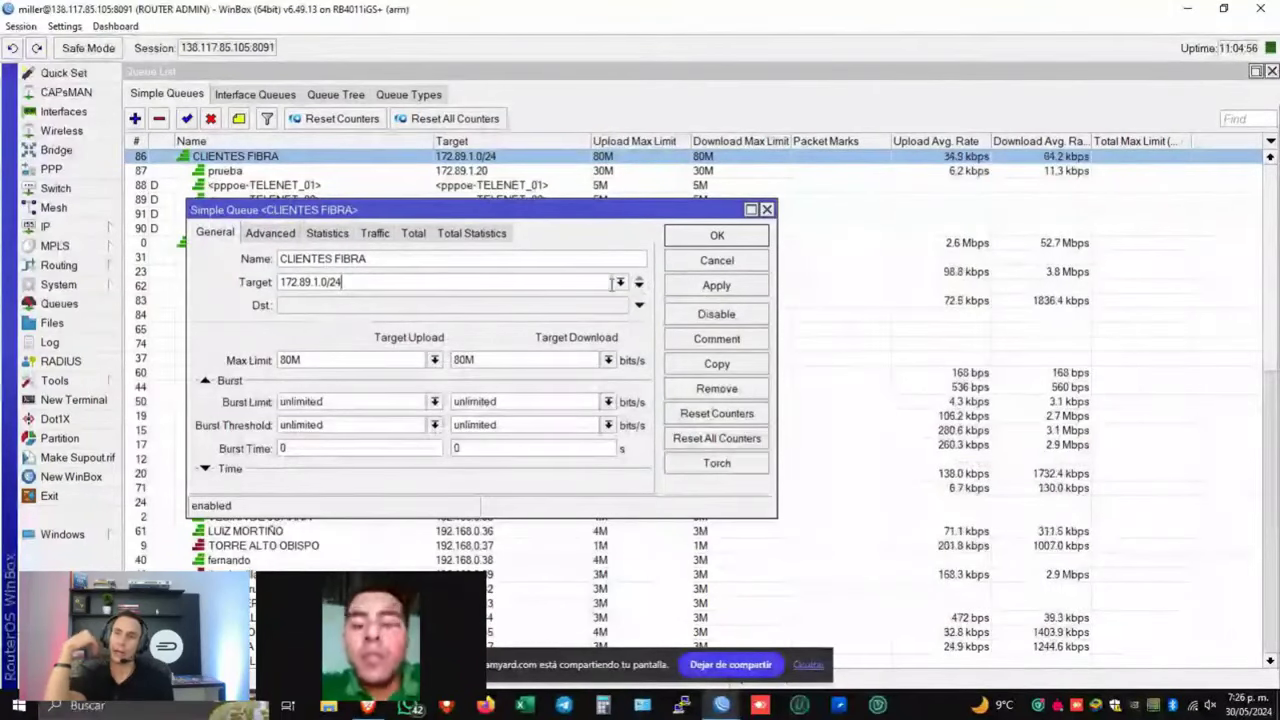
click(427, 282)
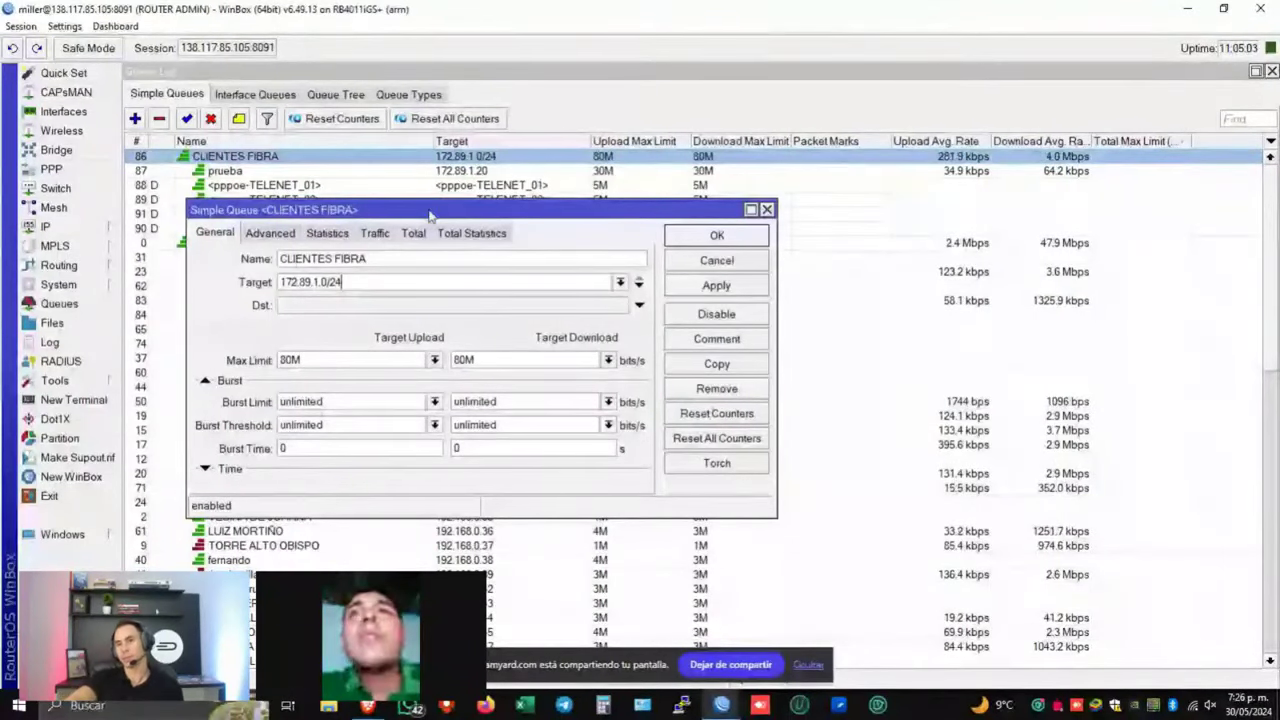
drag(430, 215, 558, 234)
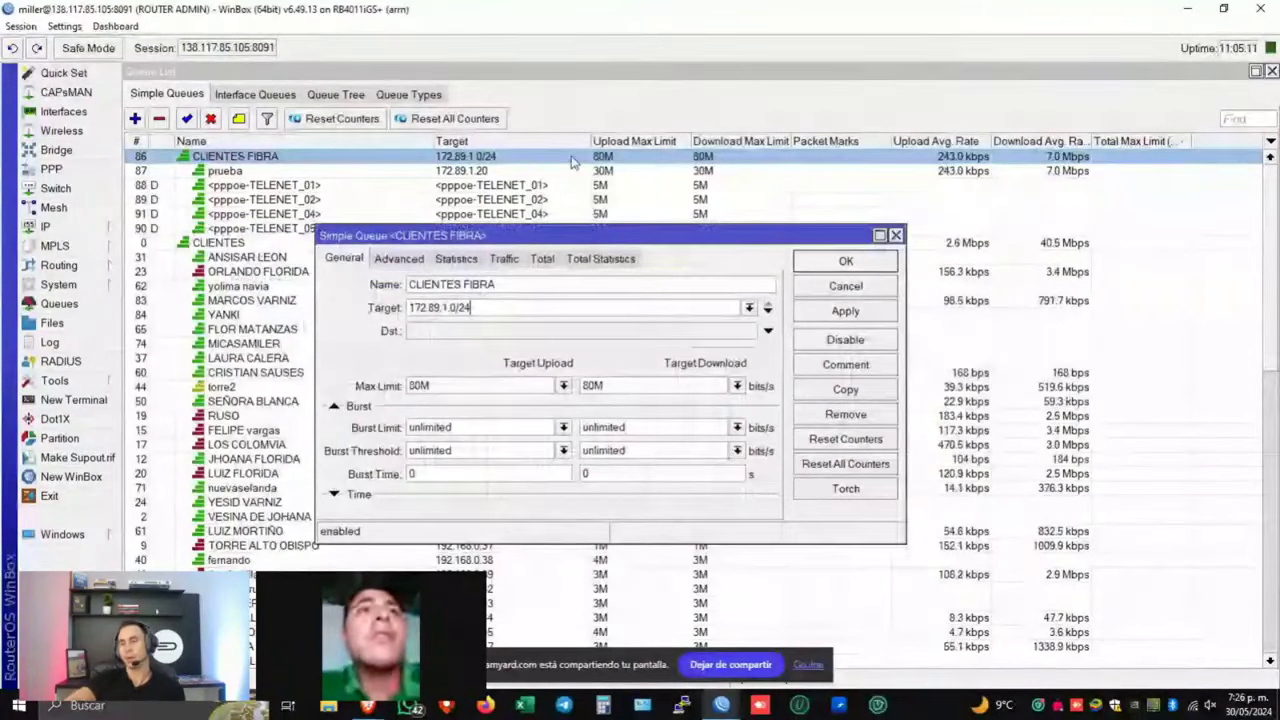
drag(505, 240, 499, 235)
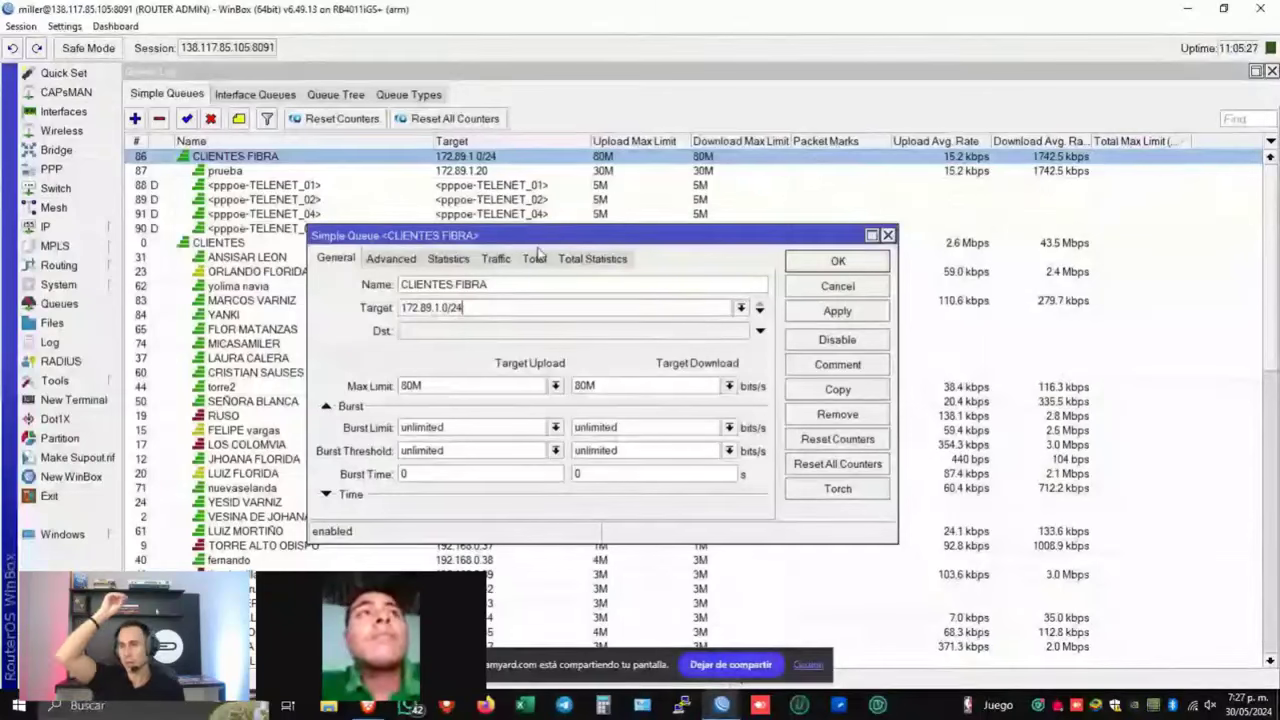
click(887, 236)
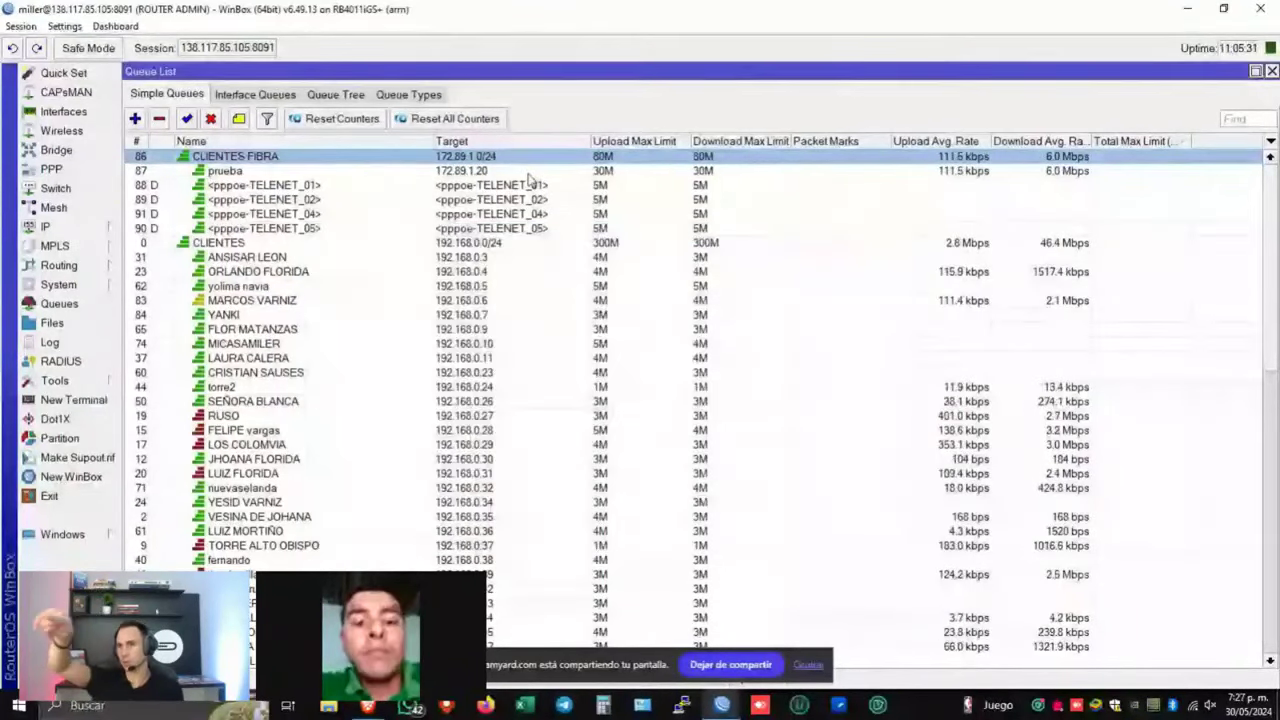
click(530, 185)
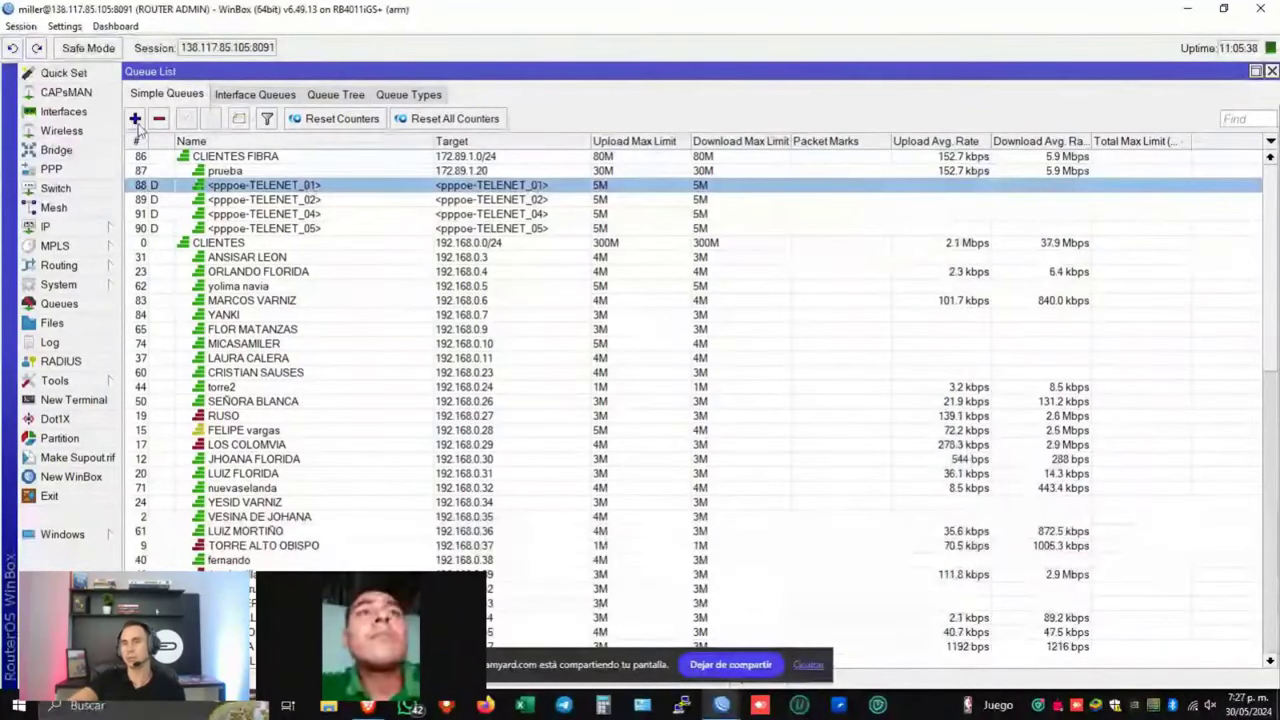
- Add the PPPoE network 10.1.29.0/24 as a second target of the CLIENTES FIBRA queue and save the change
click(236, 157)
double_click(236, 157)
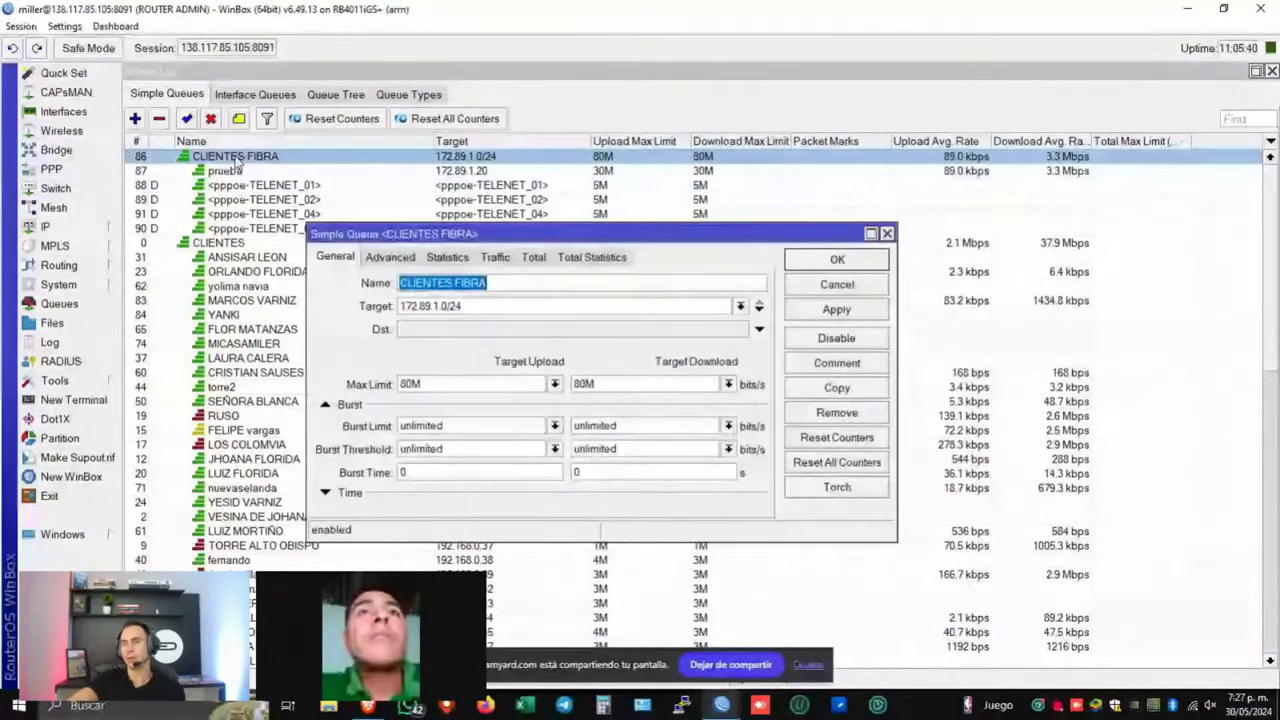
click(740, 306)
click(759, 312)
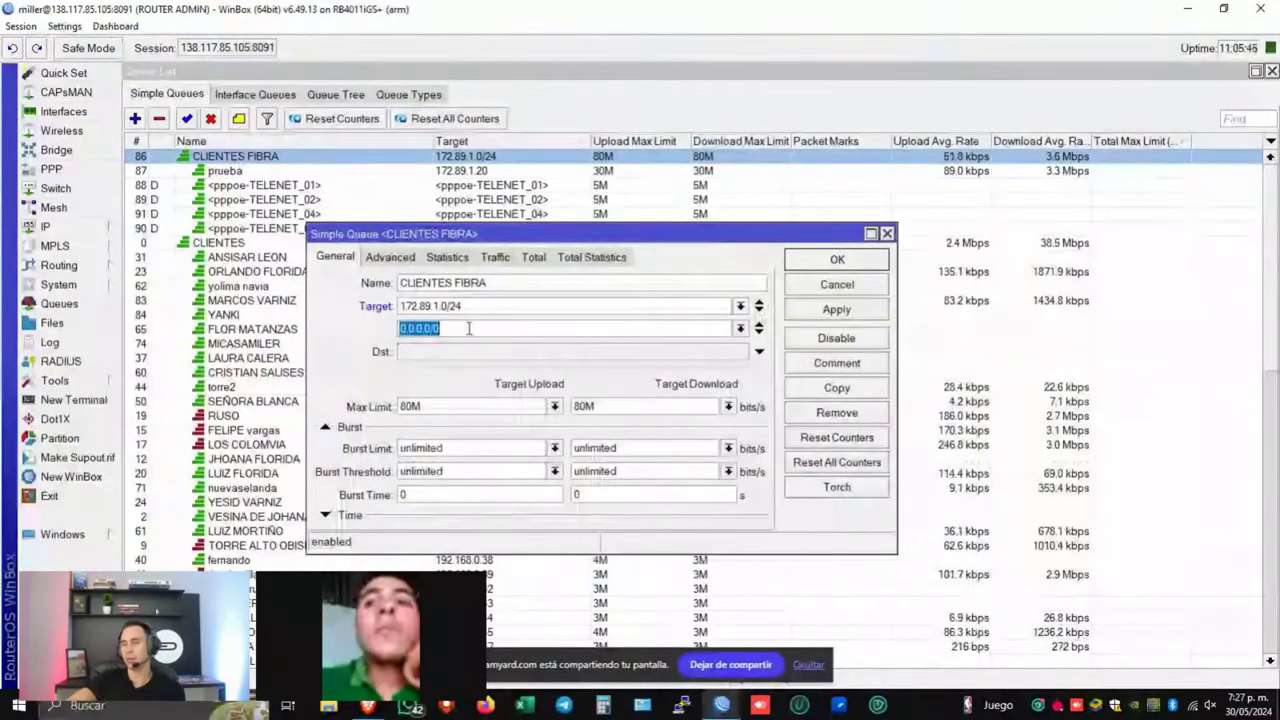
text(10.1.29.)
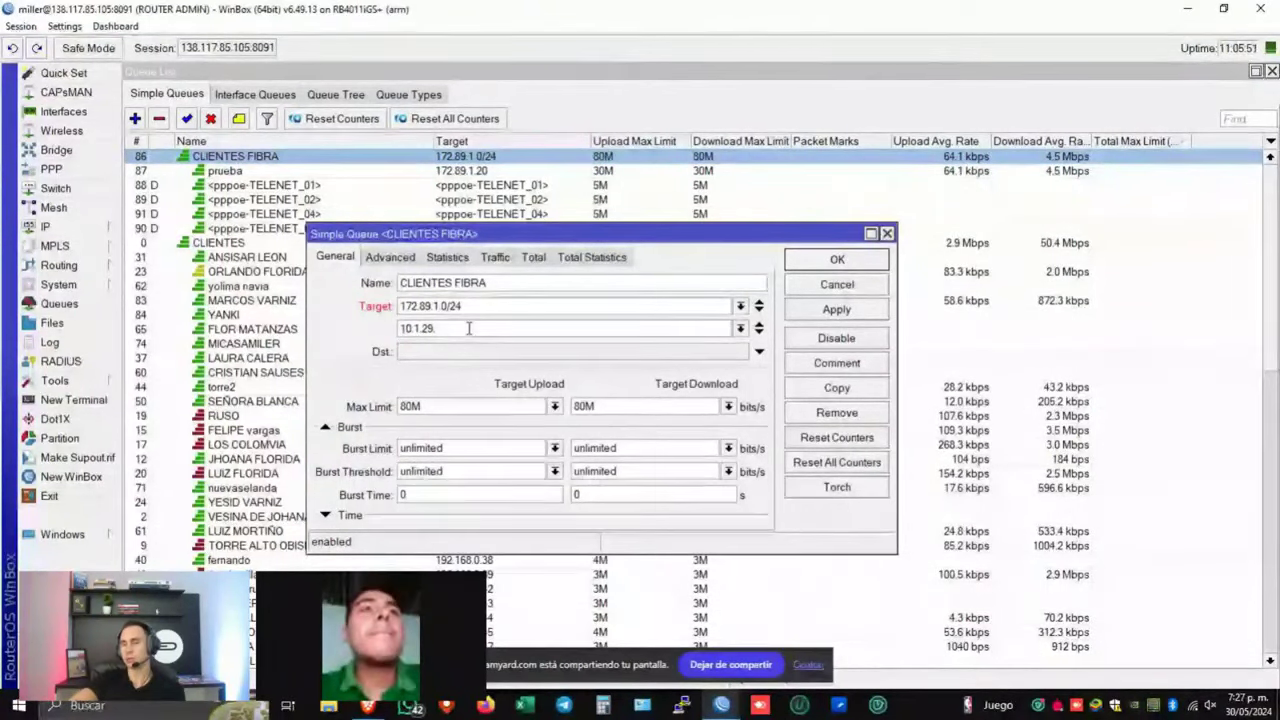
text(2)
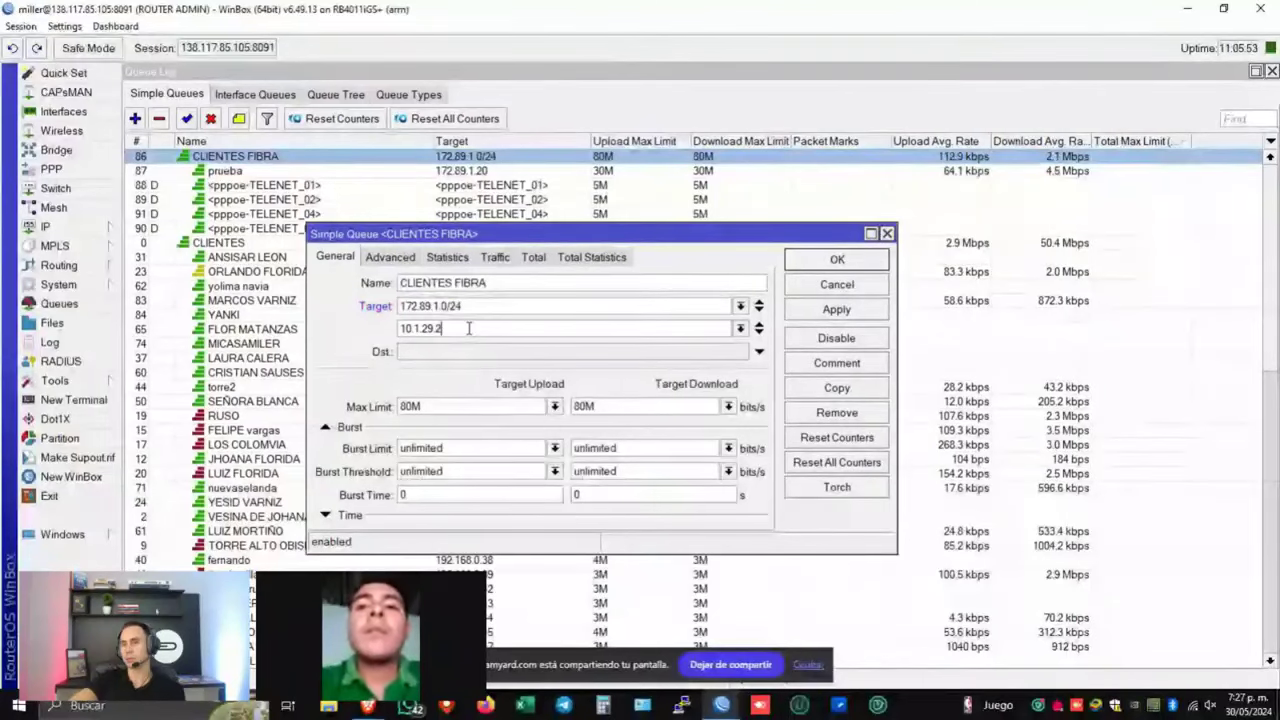
key(BackSpace)
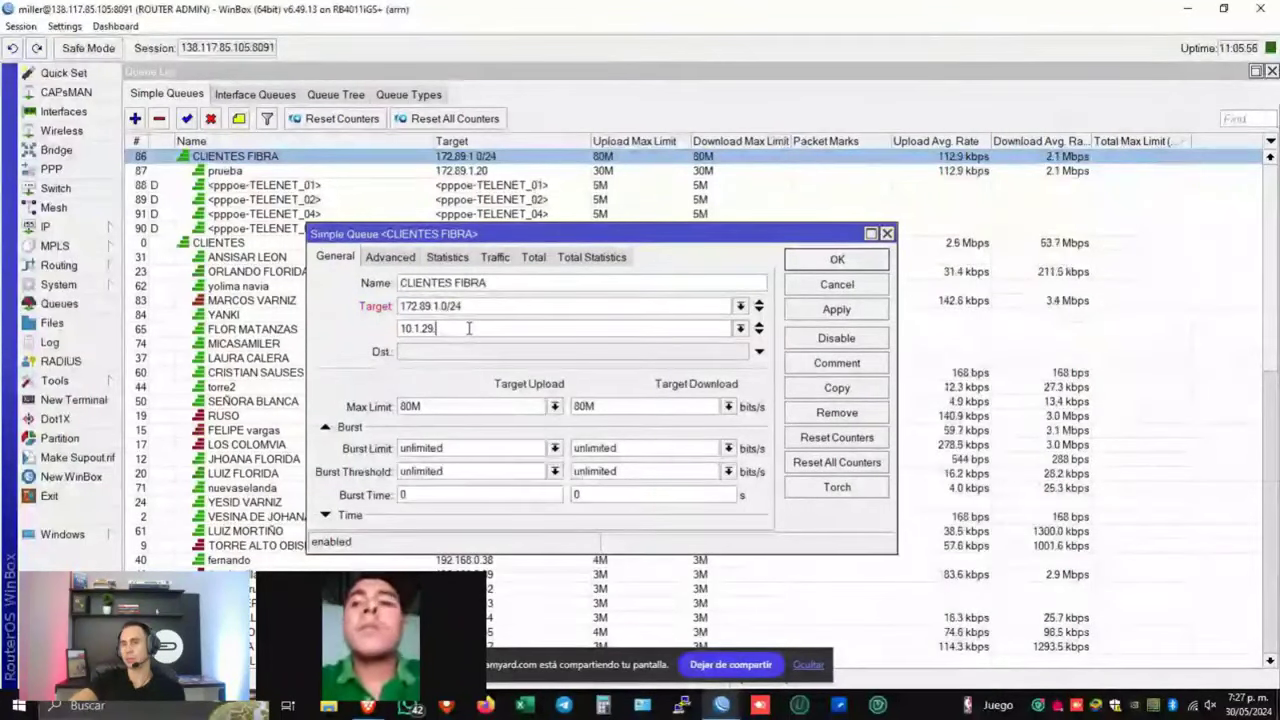
text(0/24)
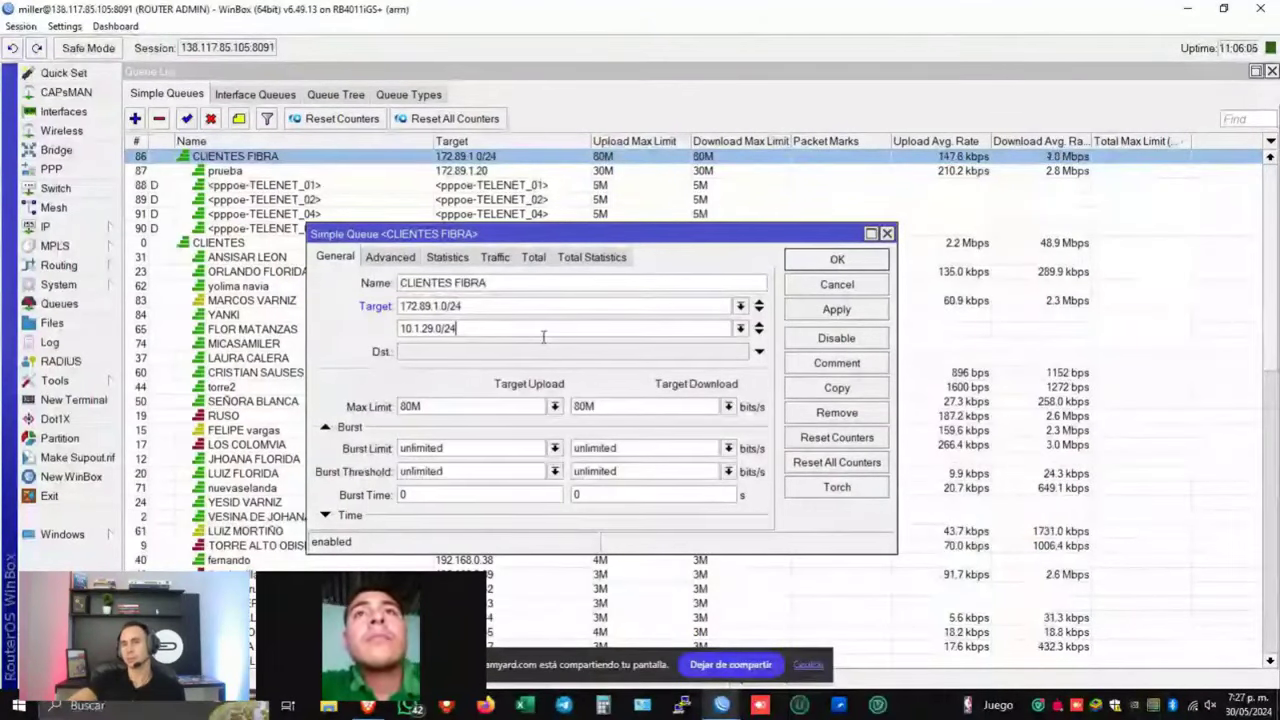
click(847, 309)
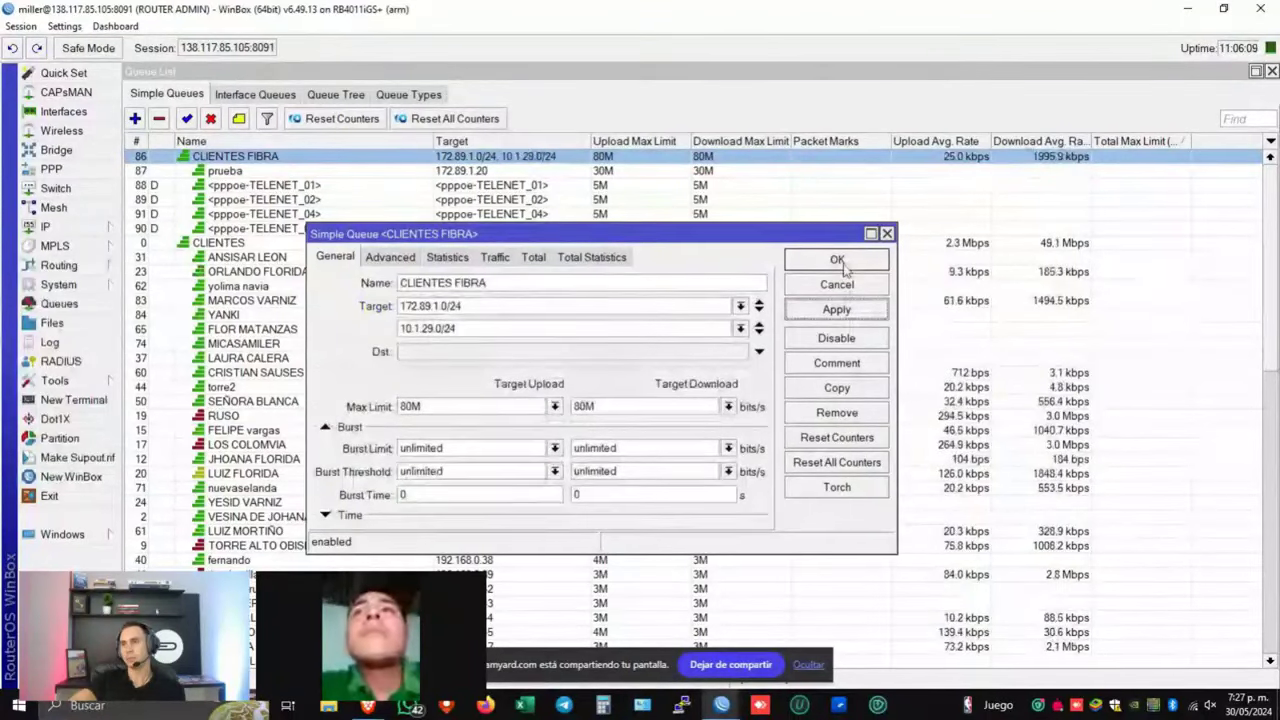
click(837, 262)
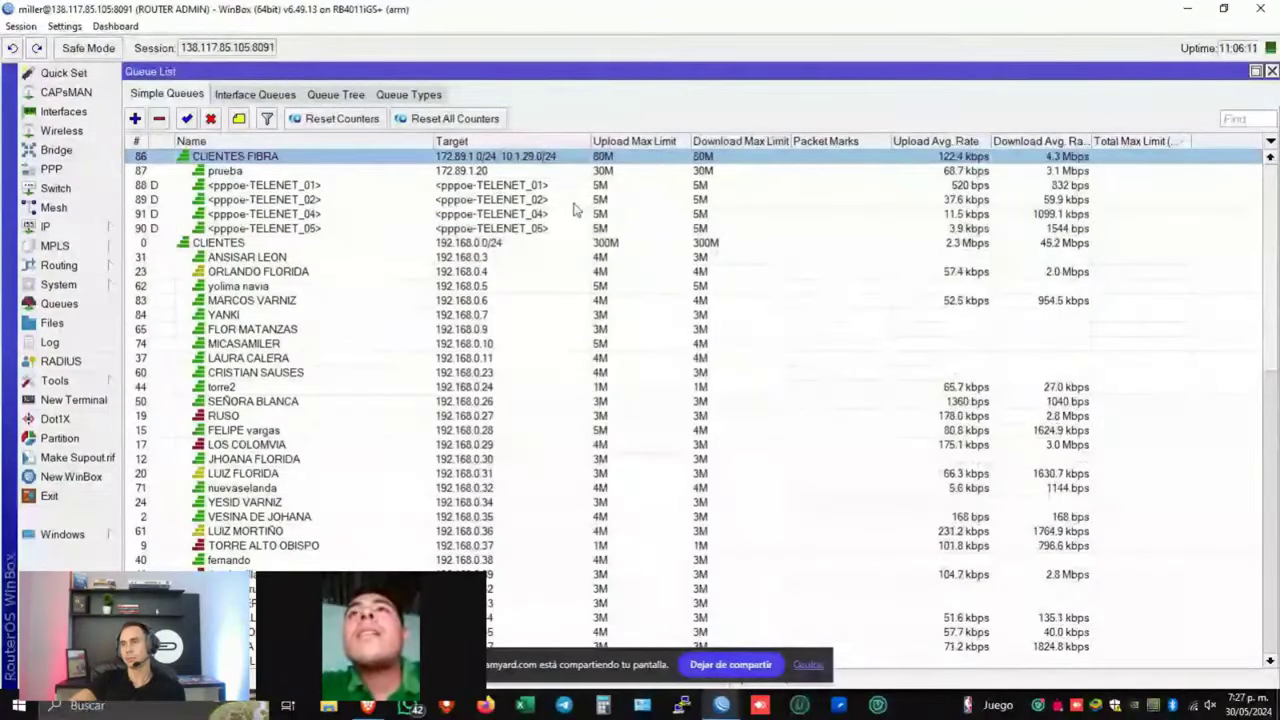
- Check the upload and download average rates of the pppoe-TELENET_04 and pppoe-TELENET_02 queues
click(977, 215)
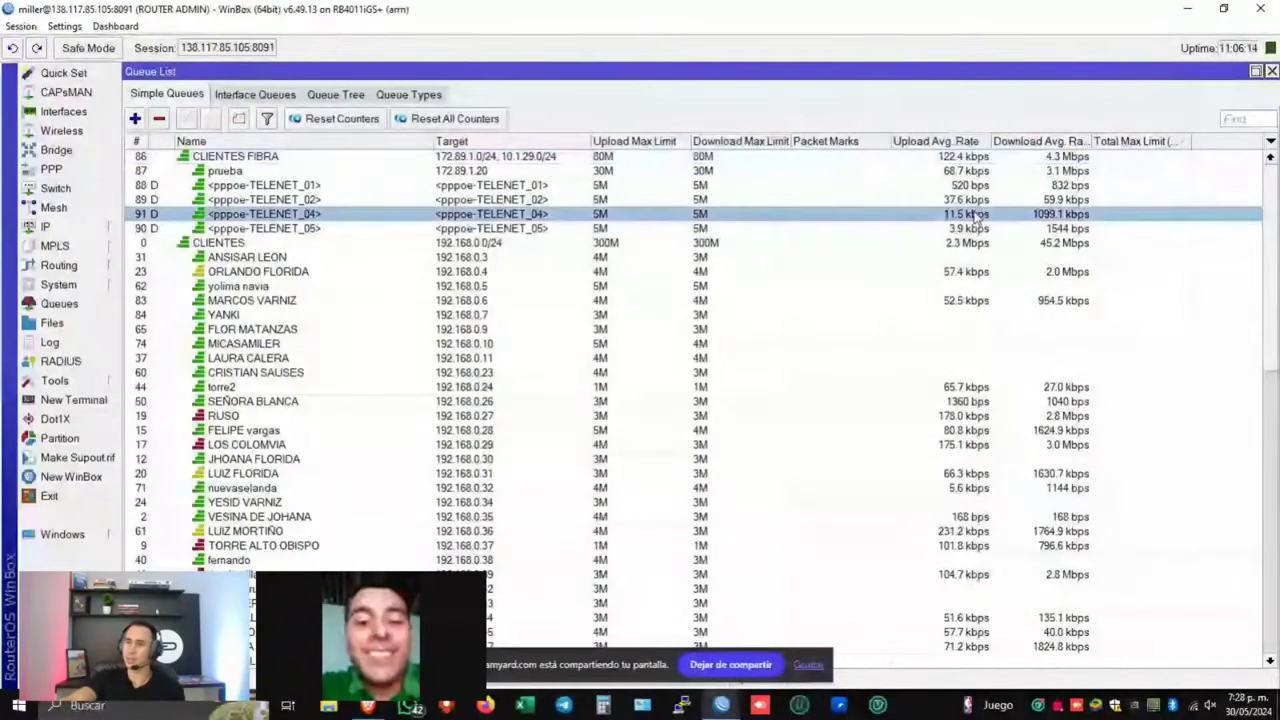
click(977, 200)
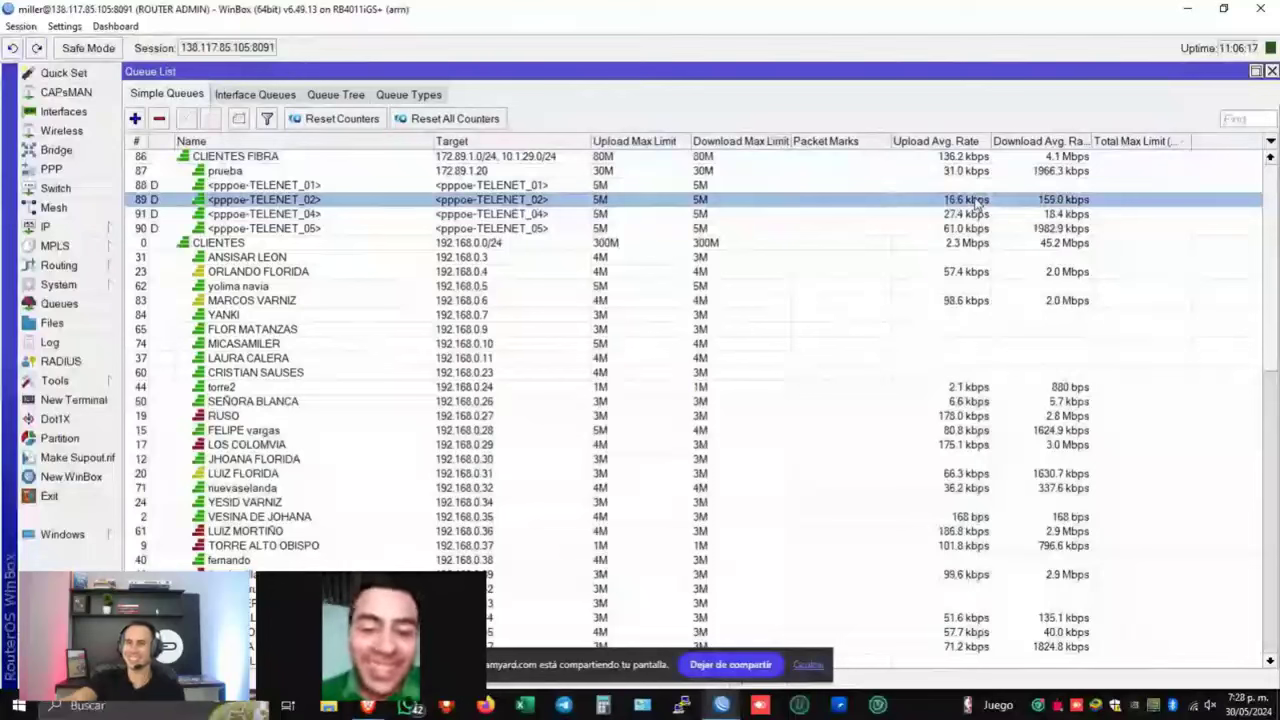